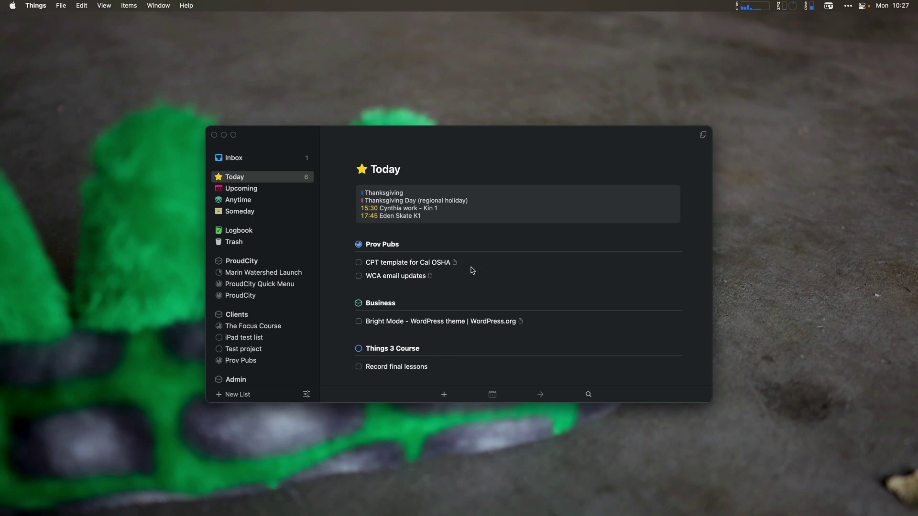
# Step: Review the Prov Pubs to-dos in the Today list and mark "WCA email updates" as complete
pyautogui.scroll(-1, 472, 270)
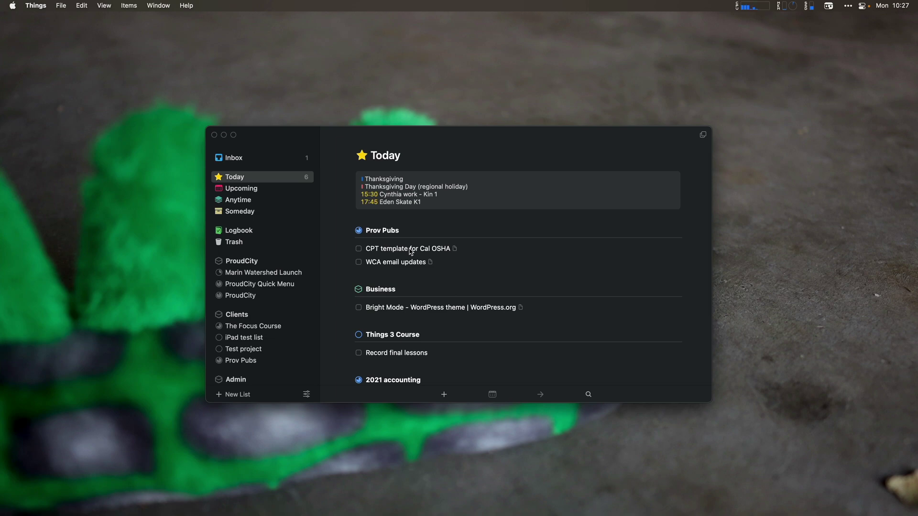
pyautogui.scroll(-1, 409, 248)
pyautogui.click(392, 249)
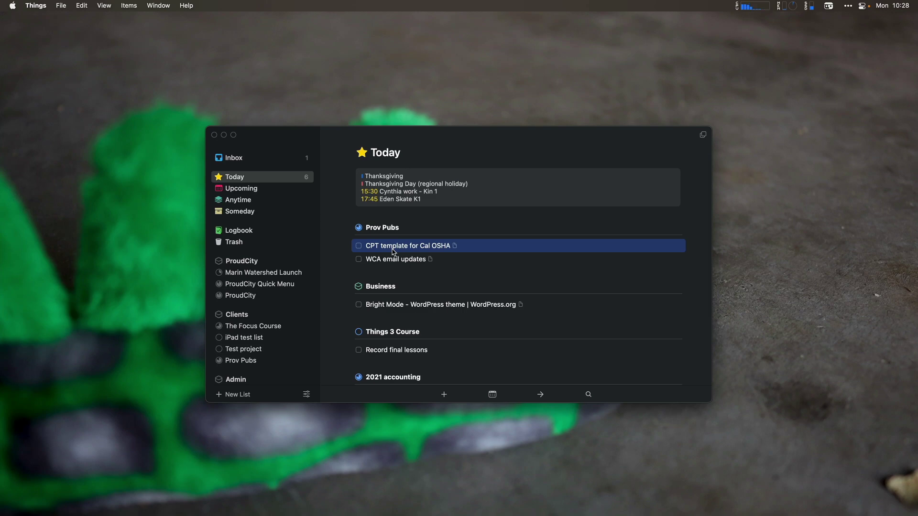
pyautogui.click(391, 258)
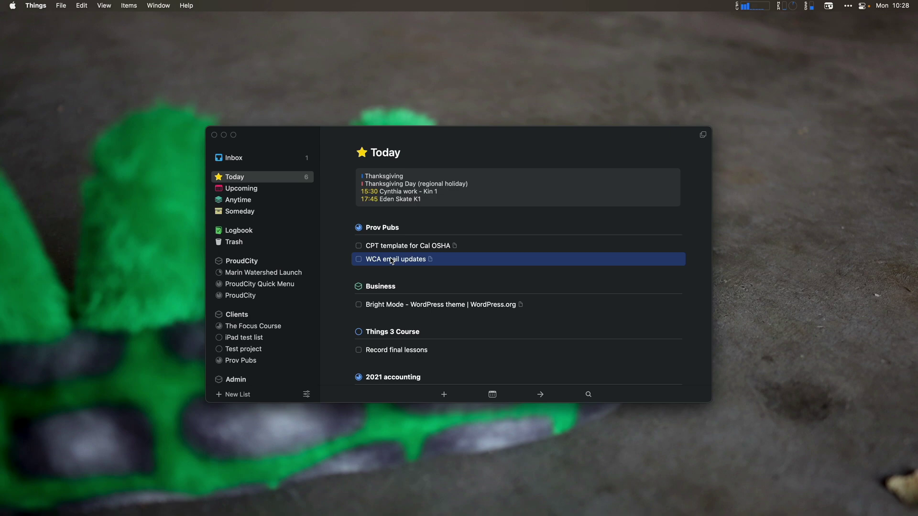
pyautogui.click(358, 259)
# Step: Open the "Bright Mode - WordPress theme" to-do under Business and copy the theme URL from its notes
pyautogui.scroll(-2, 467, 271)
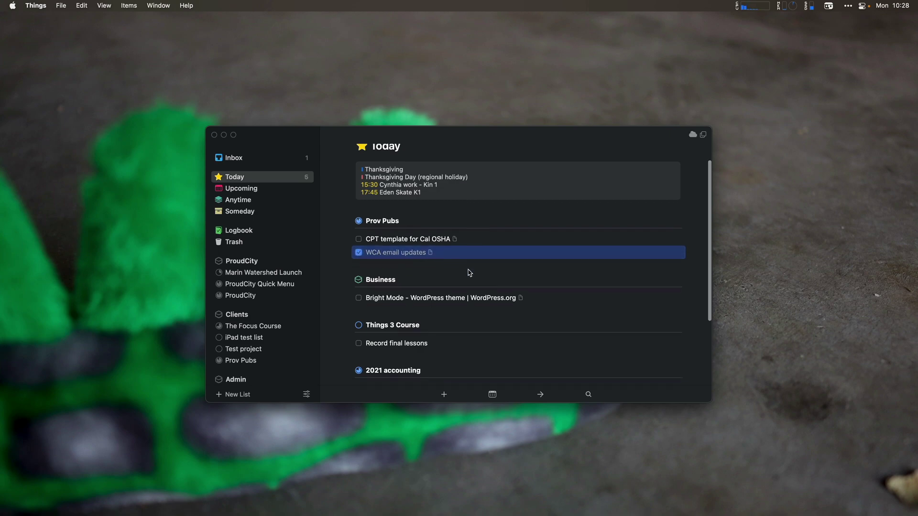
pyautogui.click(429, 257)
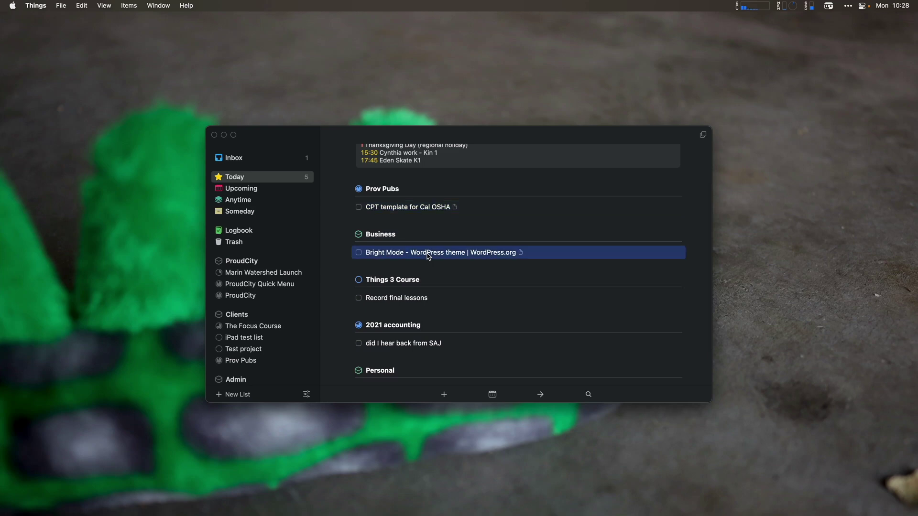
pyautogui.doubleClick(428, 253)
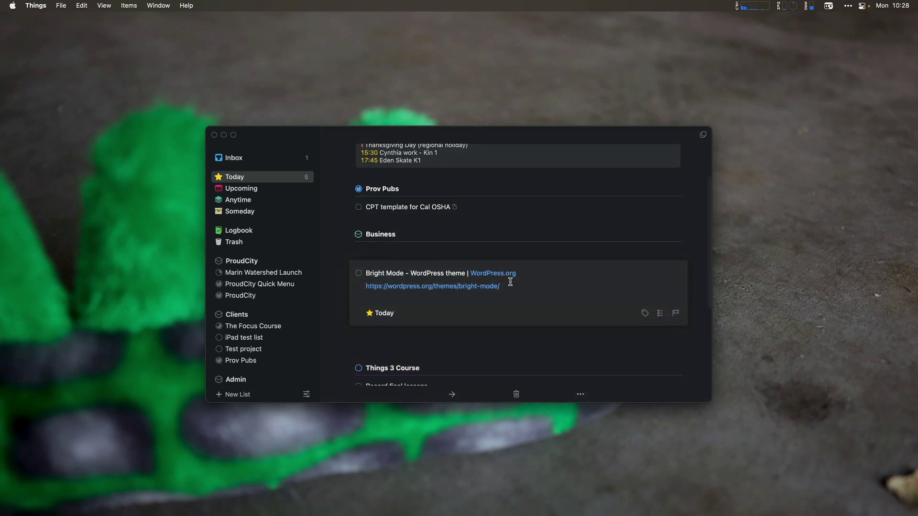
pyautogui.press('super+a')
pyautogui.press('super+c')
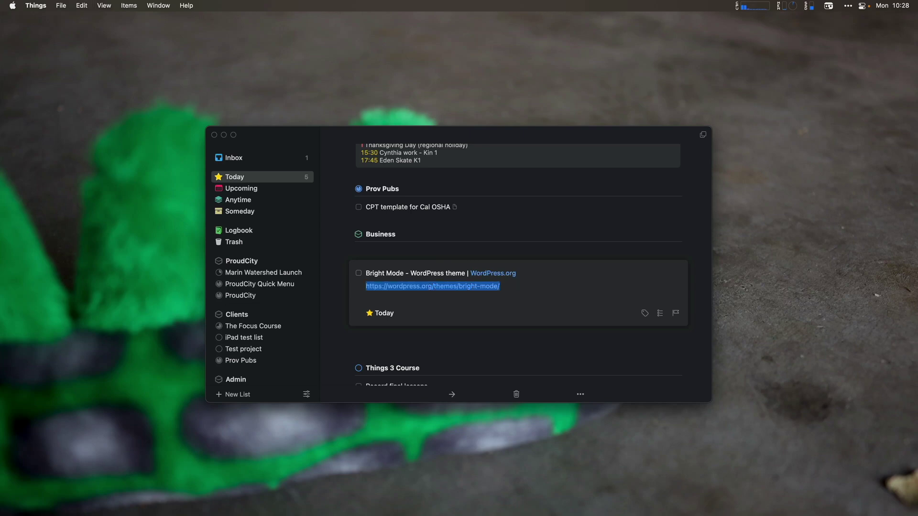
# Step: Switch to Obsidian and create a new note named "WordPress Themes"
pyautogui.press('super+Tab')
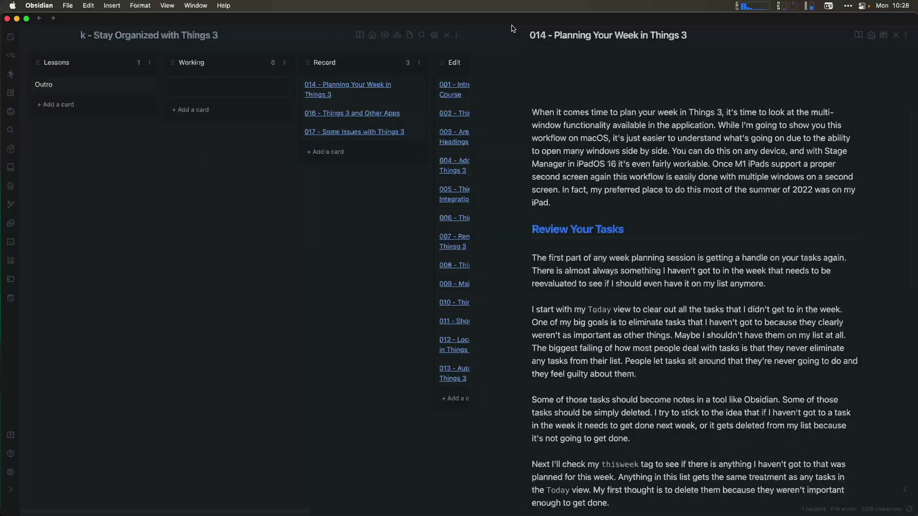
pyautogui.click(244, 346)
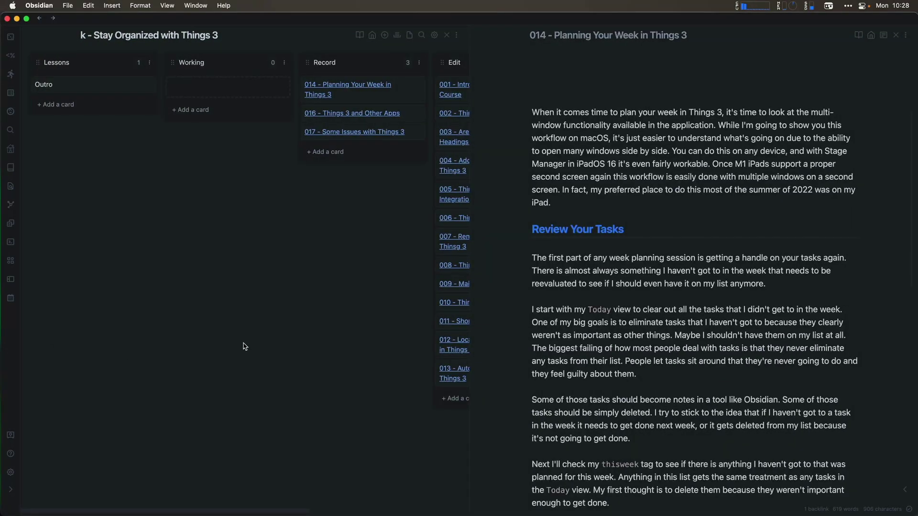
pyautogui.press('cmd+o')
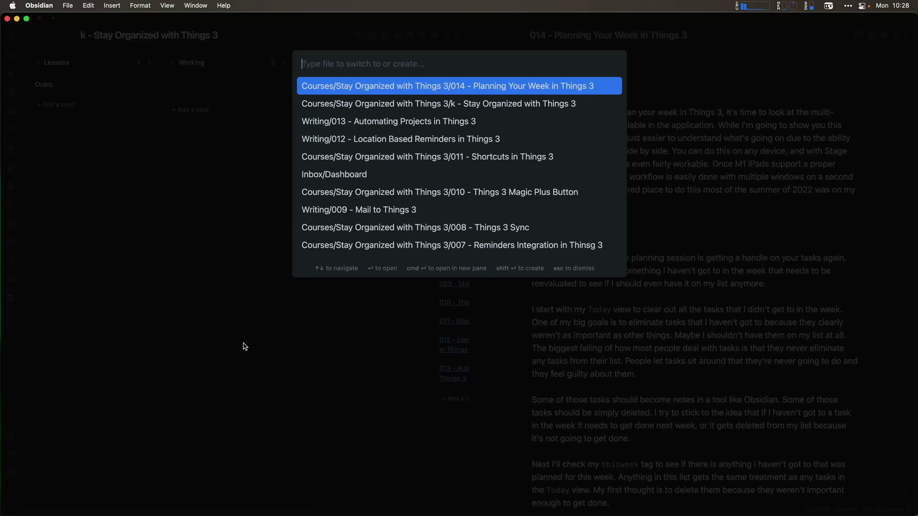
pyautogui.write('WordPress')
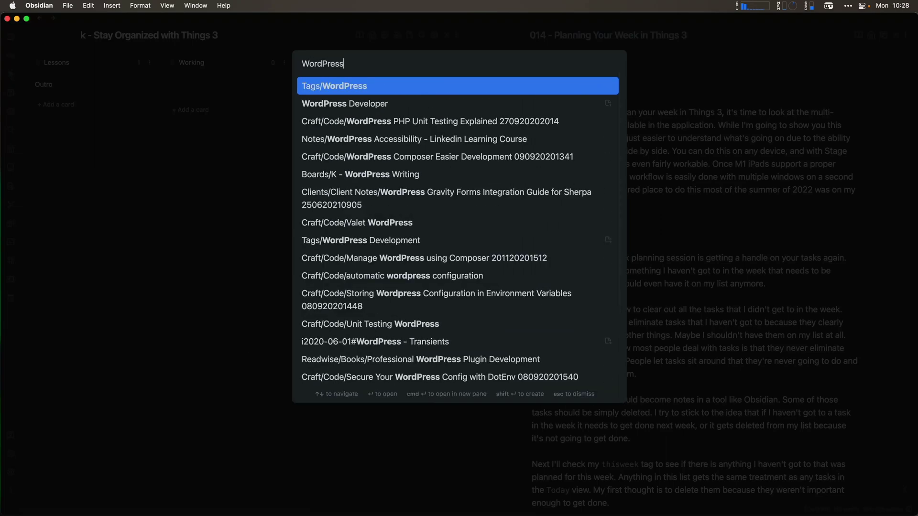
pyautogui.write(' Themes')
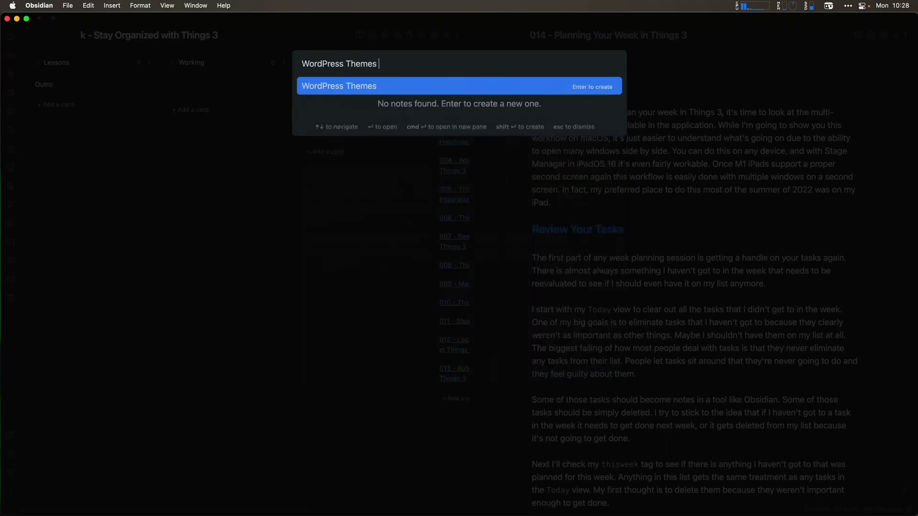
pyautogui.write('fo')
pyautogui.press('BackSpace')
pyautogui.press('BackSpace')
pyautogui.press('Return')
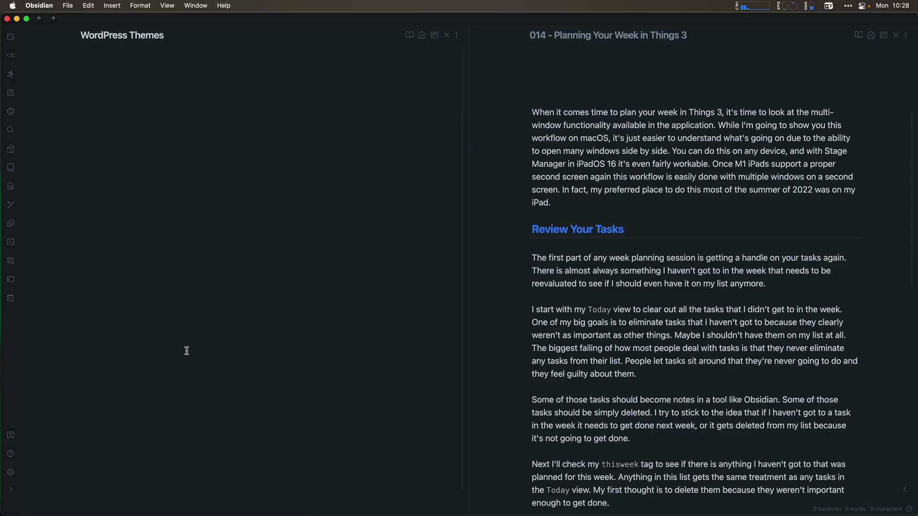
# Step: Add the bold line "For my site" to the note, followed by a bullet with the copied Bright Mode theme URL
pyautogui.write('**For my site**')
pyautogui.press('Return')
pyautogui.write('-')
pyautogui.press('super+v')
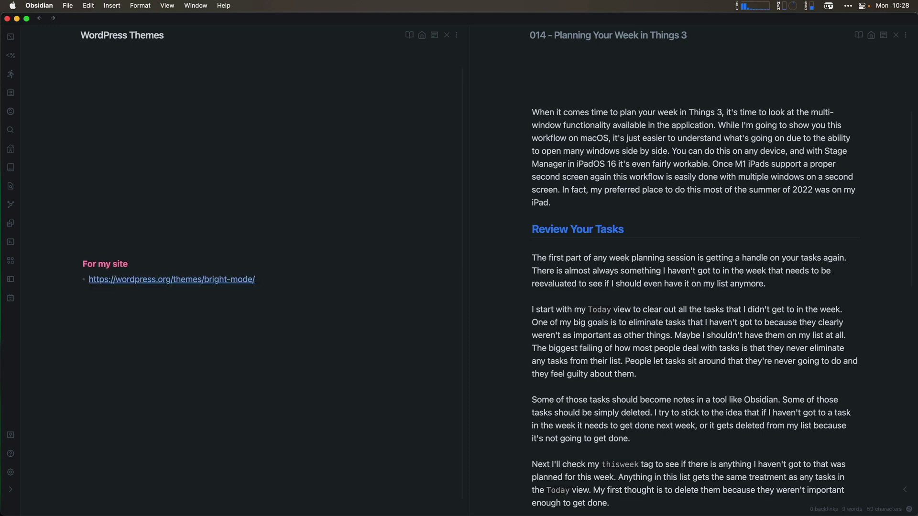
# Step: Switch back to Things, mark the Bright Mode theme to-do as complete, and minimise the Obsidian window
pyautogui.press('super+Tab')
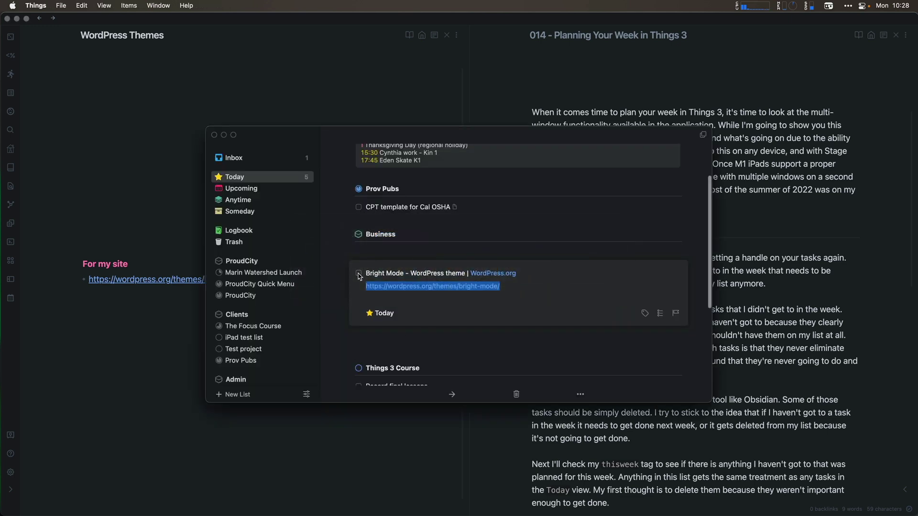
pyautogui.click(358, 272)
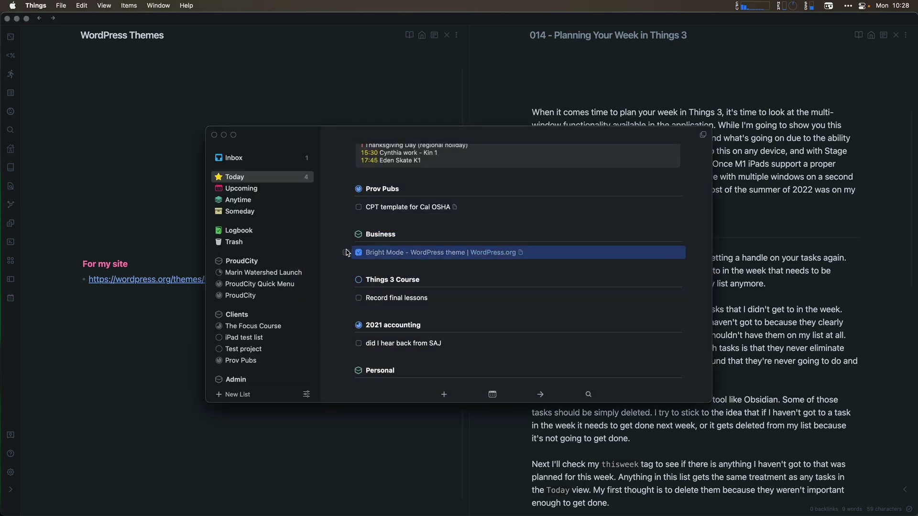
pyautogui.click(545, 68)
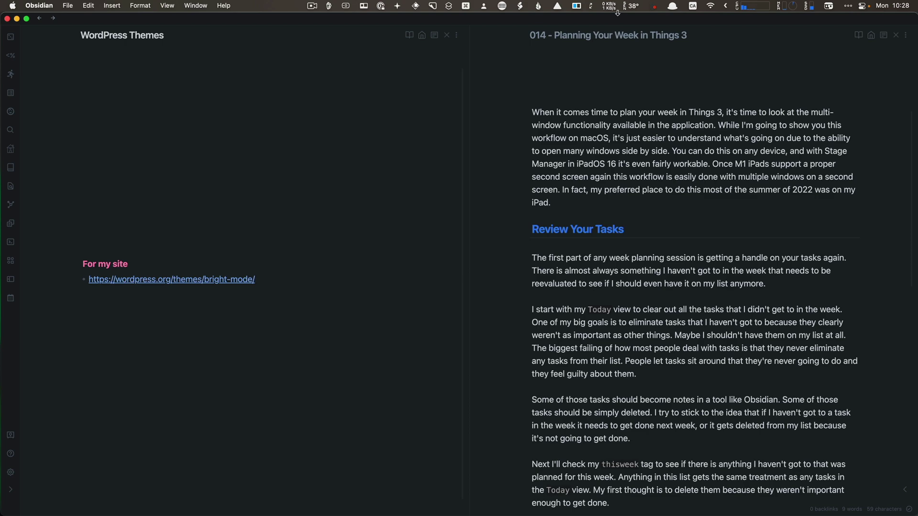
pyautogui.press('super+m')
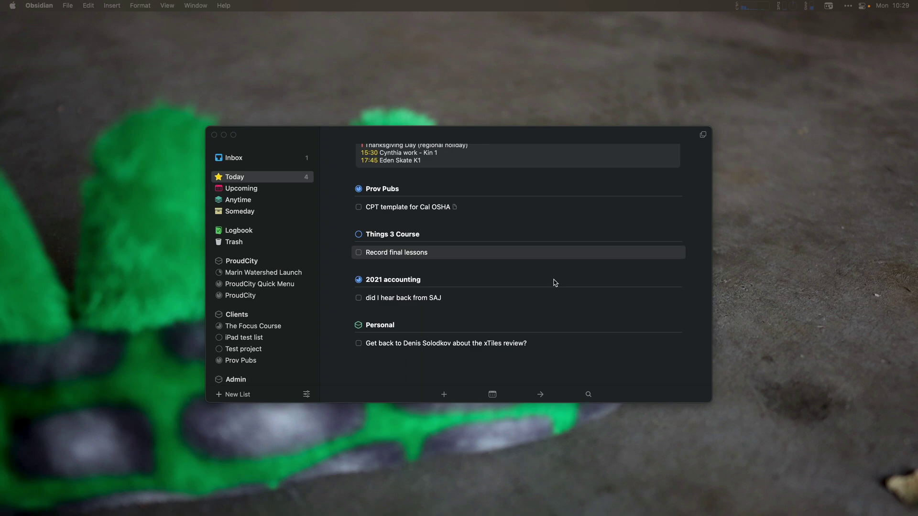
# Step: Reschedule the Personal to-do about the xTiles review from the Today list to Friday, Oct 14
pyautogui.scroll(-1, 512, 293)
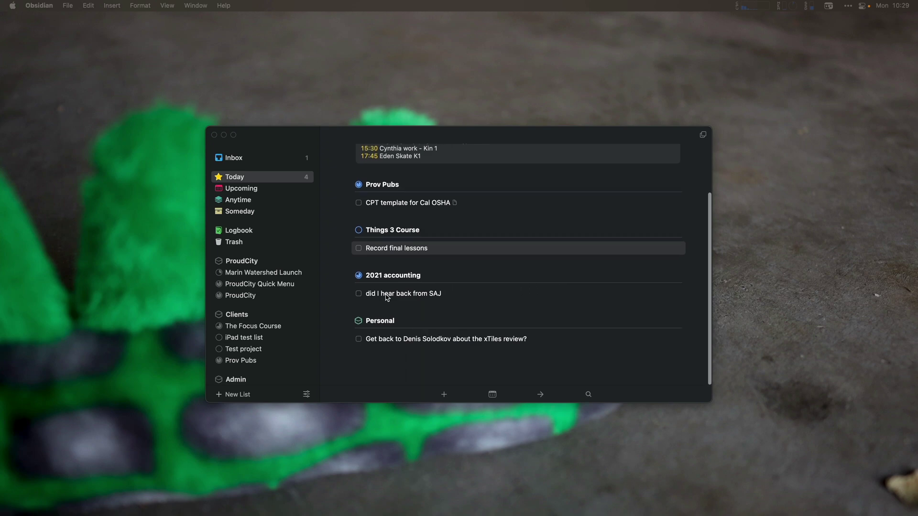
pyautogui.click(409, 296)
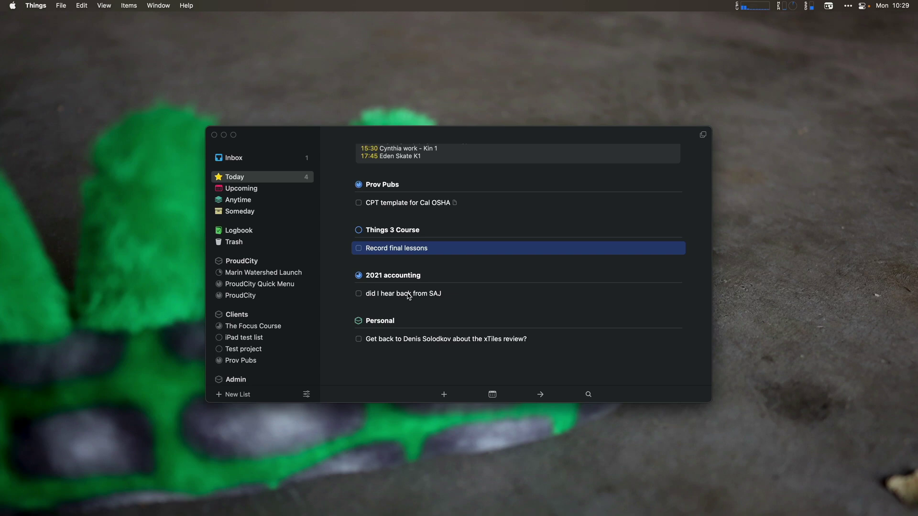
pyautogui.click(421, 340)
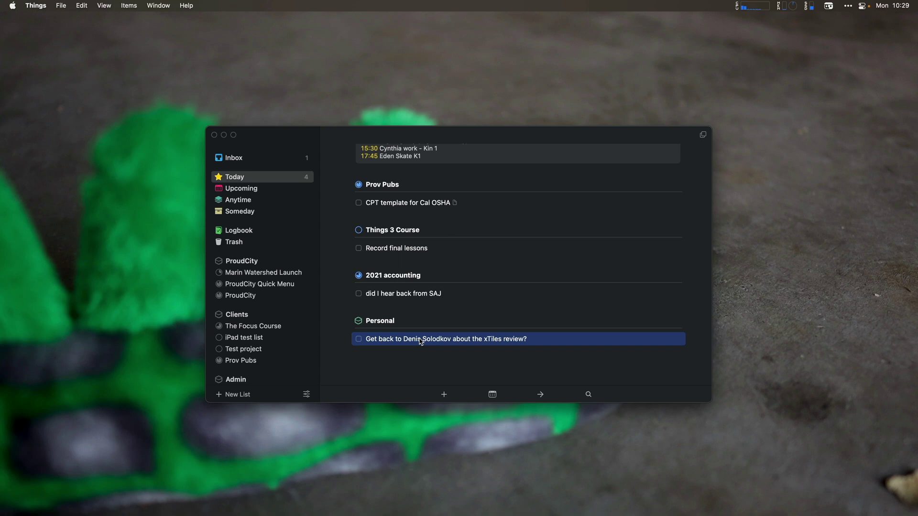
pyautogui.press('super+s')
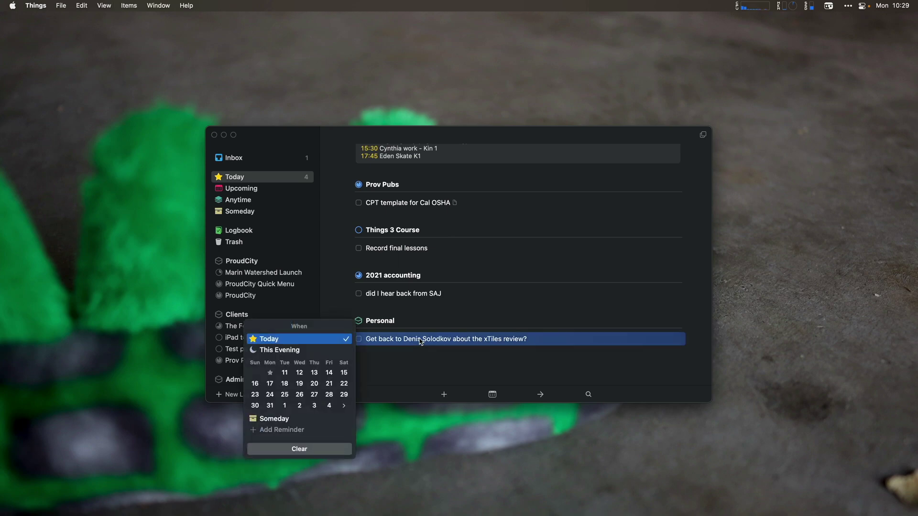
pyautogui.write('frid')
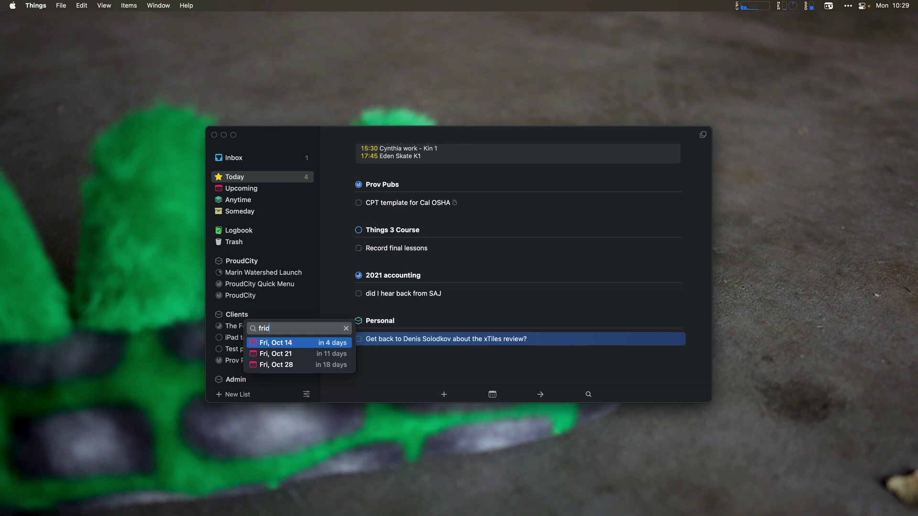
pyautogui.press('Return')
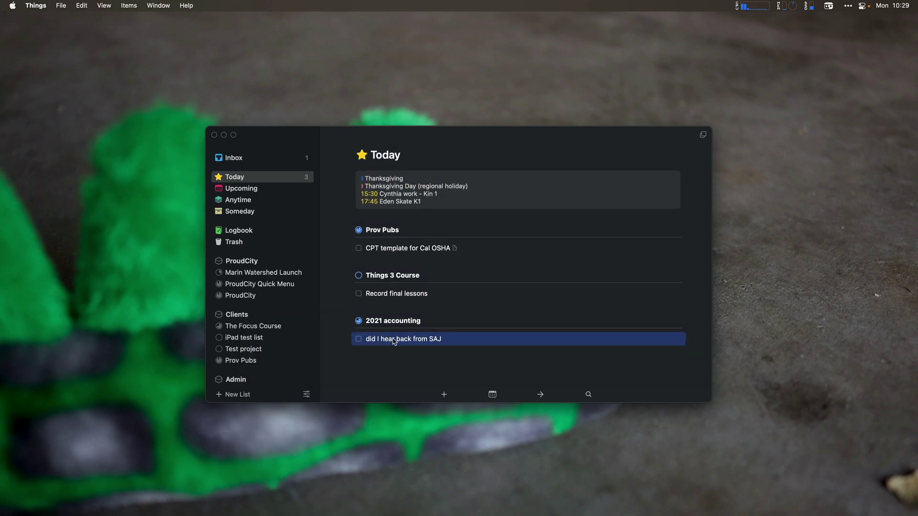
# Step: Check the Inbox and read the notes of the "rsync" to-do, leaving it unchanged
pyautogui.click(402, 252)
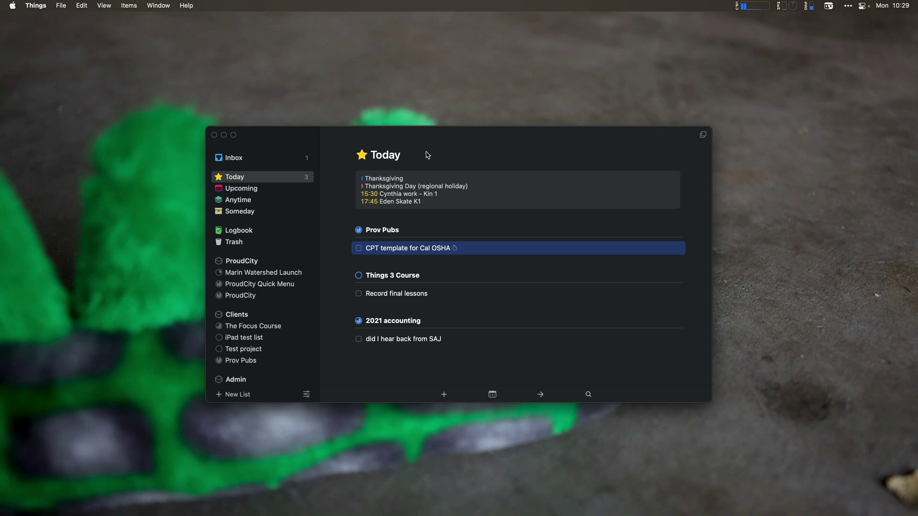
pyautogui.click(239, 157)
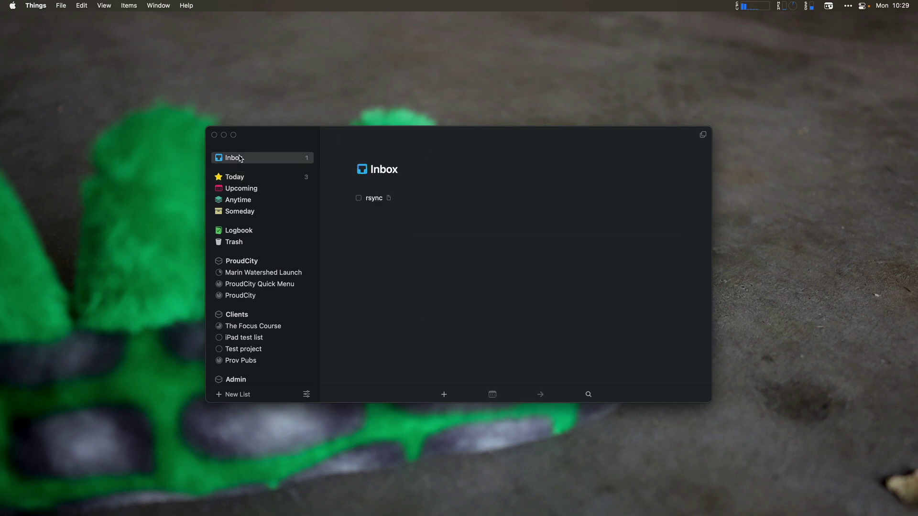
pyautogui.doubleClick(387, 199)
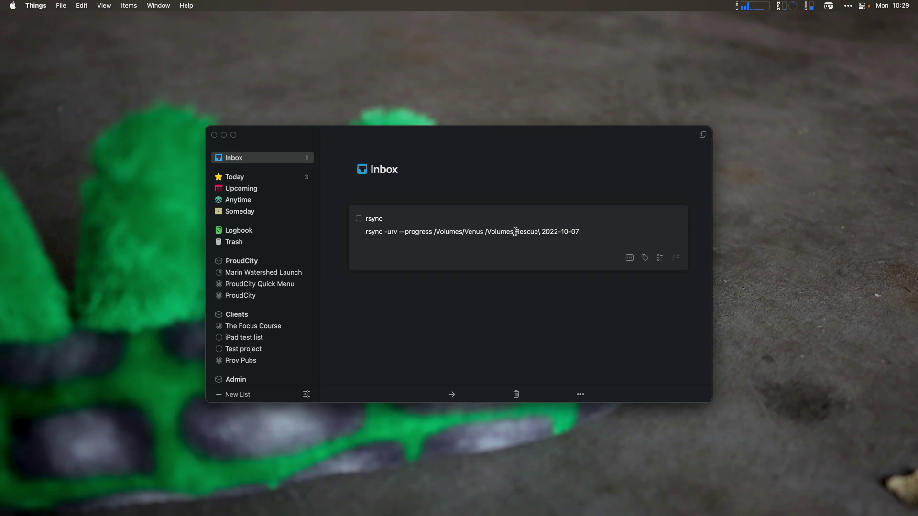
pyautogui.click(545, 191)
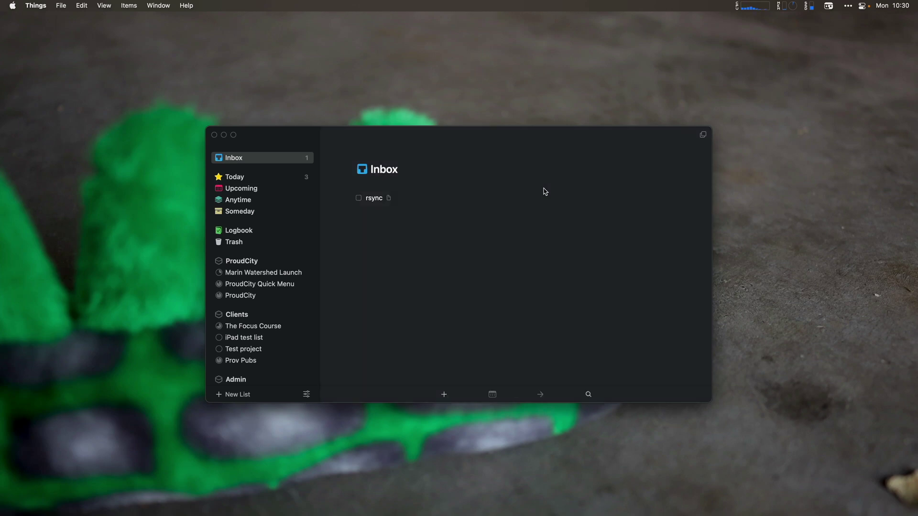
# Step: Find the to-dos tagged thisweek and schedule "Some nav bar links aren't working" for Tuesday, Oct 11
pyautogui.press('super+f')
pyautogui.write('this')
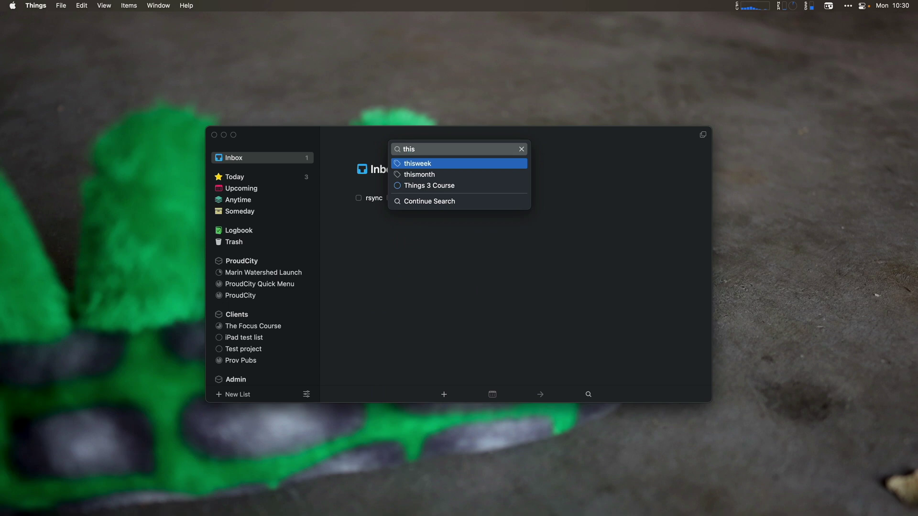
pyautogui.press('Return')
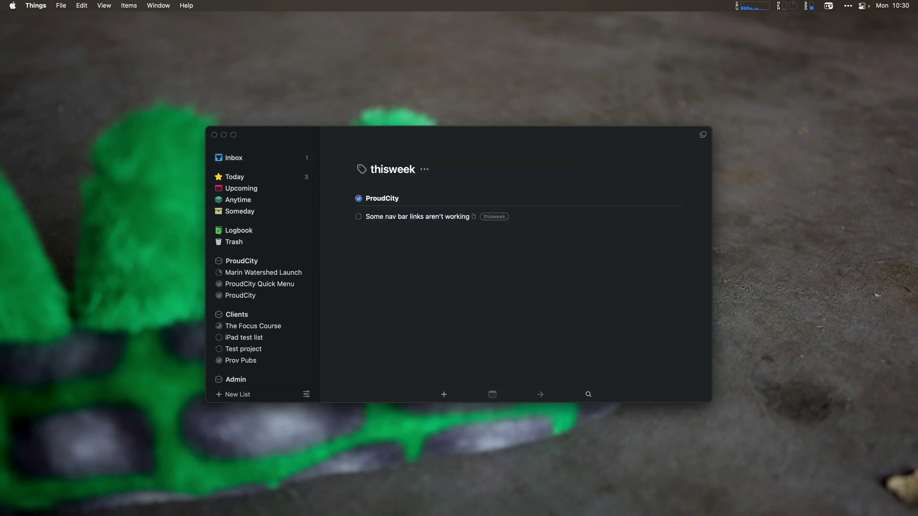
pyautogui.click(422, 221)
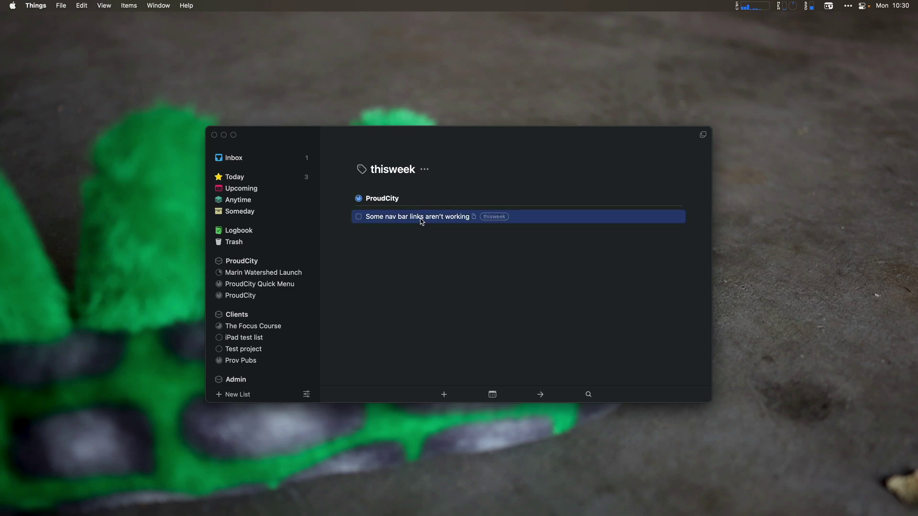
pyautogui.press('super+s')
pyautogui.write('tues')
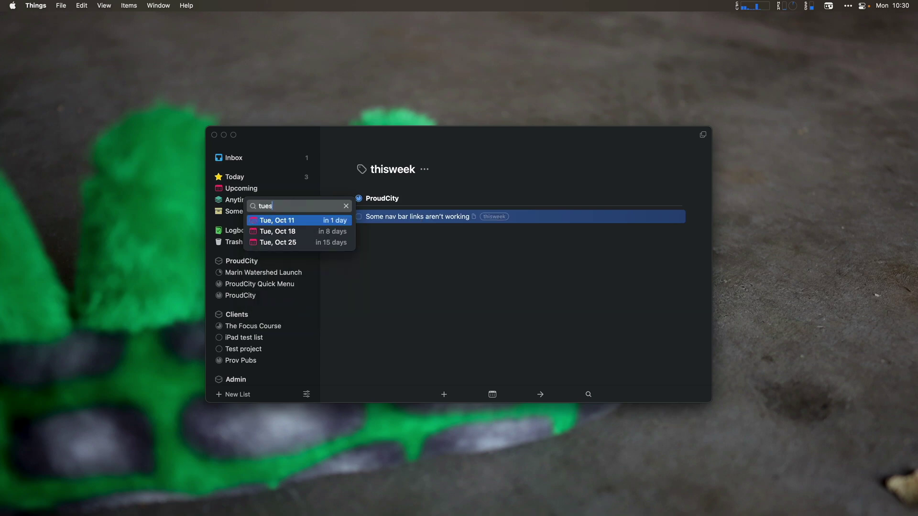
pyautogui.press('Return')
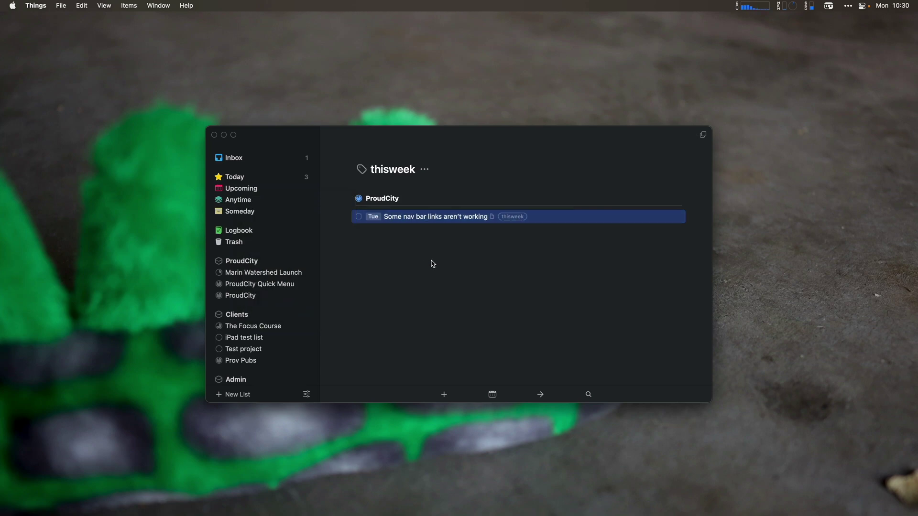
# Step: Find the to-dos tagged nextweek and replace that tag with thisweek on all of them at once
pyautogui.press('super+f')
pyautogui.write('next')
pyautogui.press('Return')
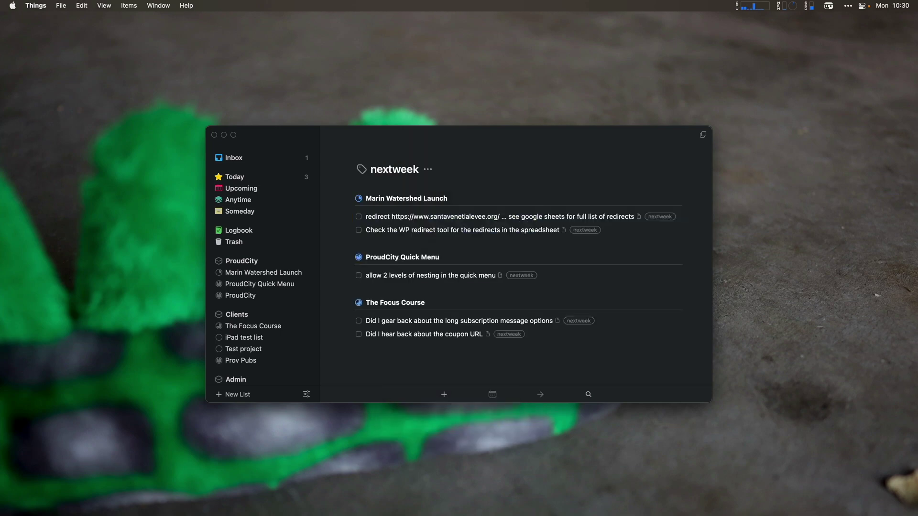
pyautogui.click(468, 219)
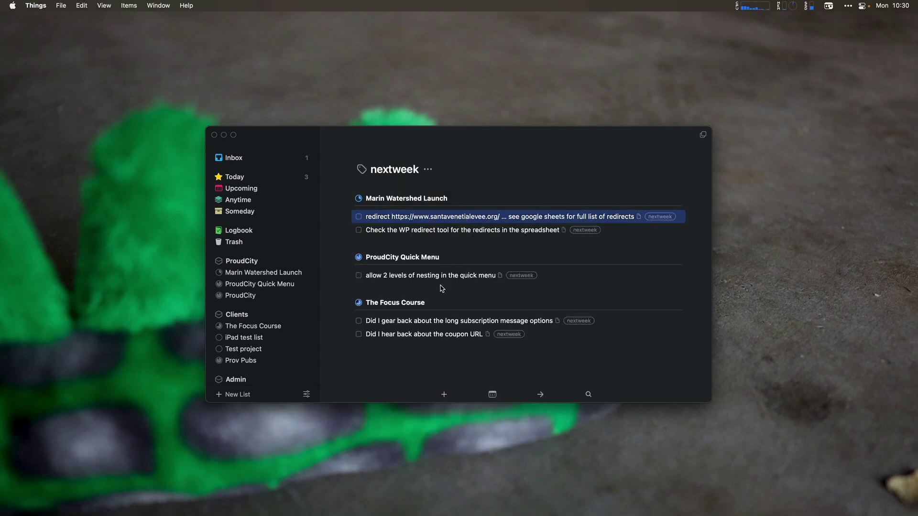
pyautogui.keyDown('shift'); pyautogui.click(430, 336); pyautogui.keyUp('shift')
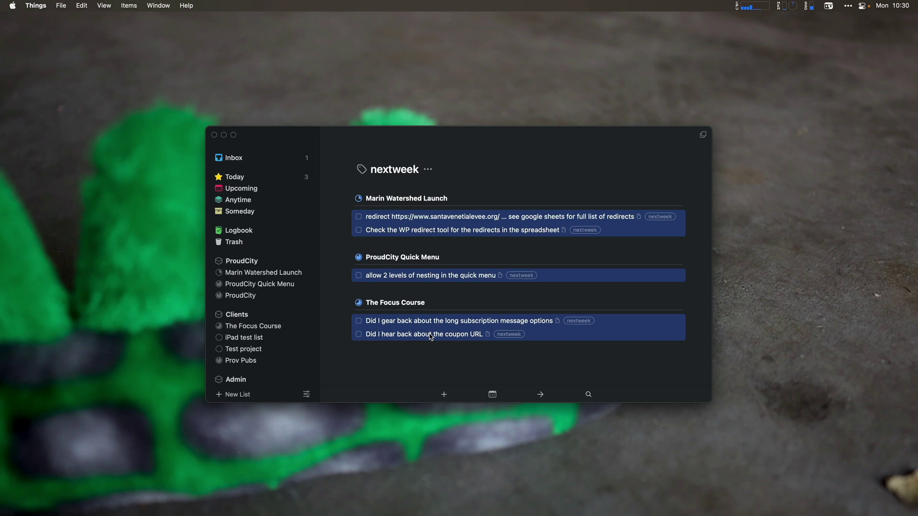
pyautogui.press('super+shift+t')
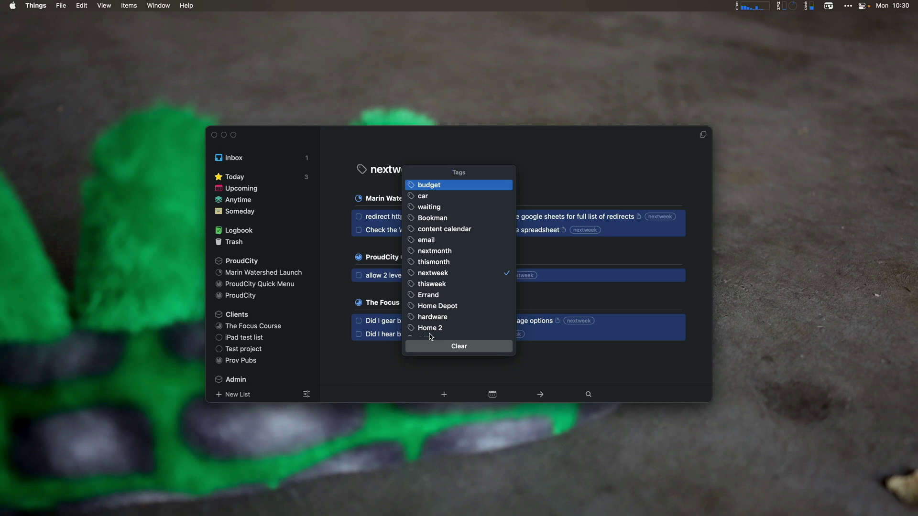
pyautogui.click(432, 284)
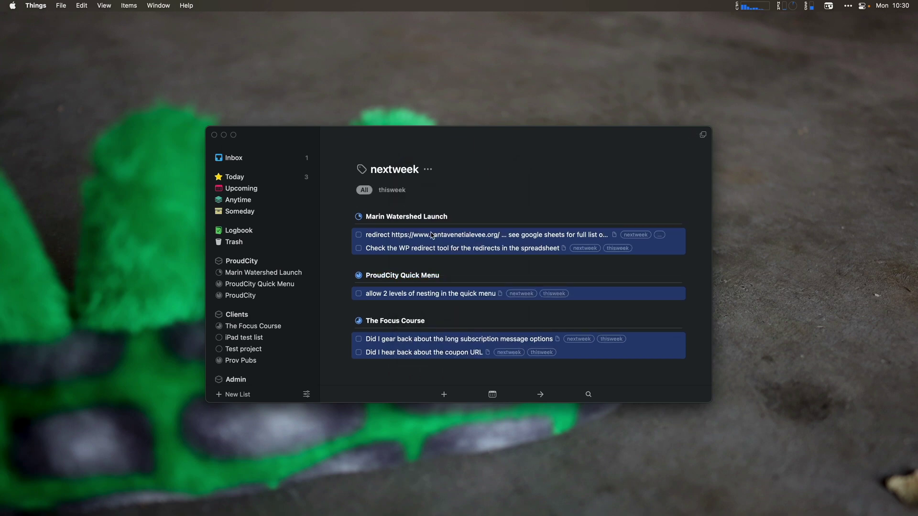
pyautogui.press('super+shift+t')
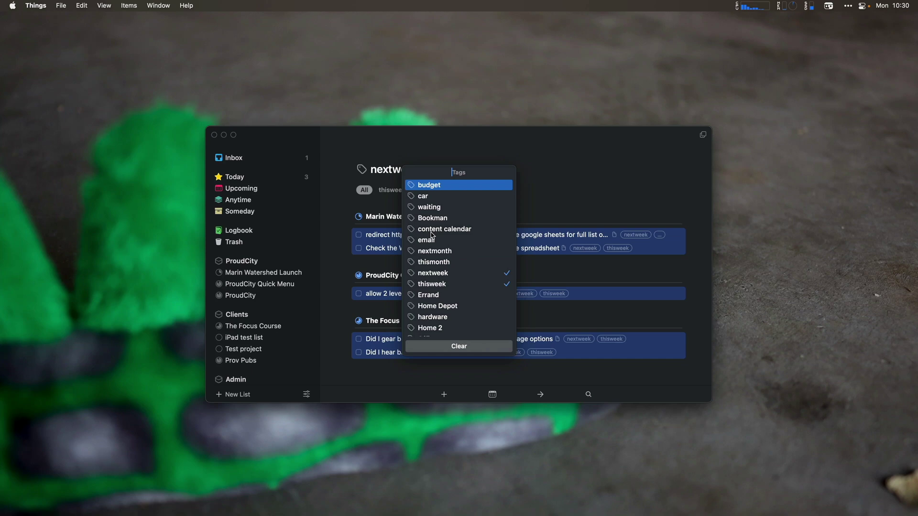
pyautogui.click(427, 277)
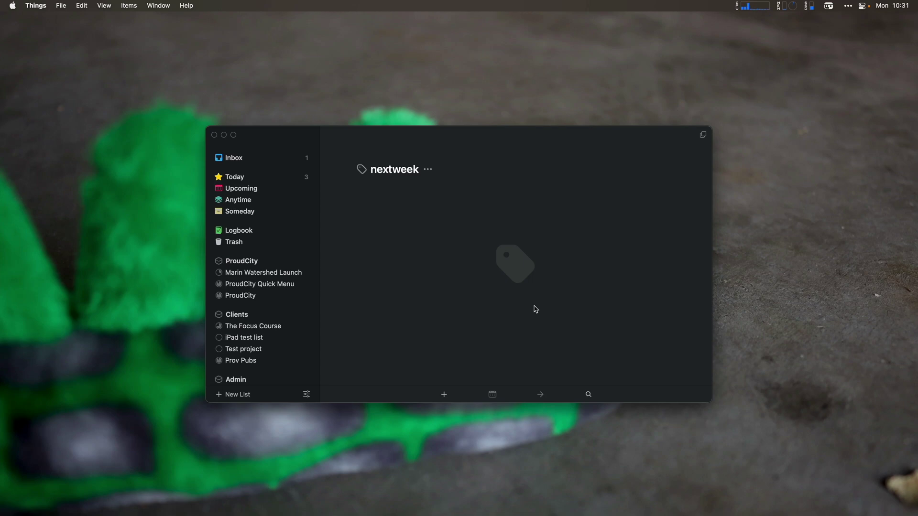
# Step: Find the to-dos tagged thismonth and add the nextweek tag to "Do video on the setup of Obsidian"
pyautogui.write('this')
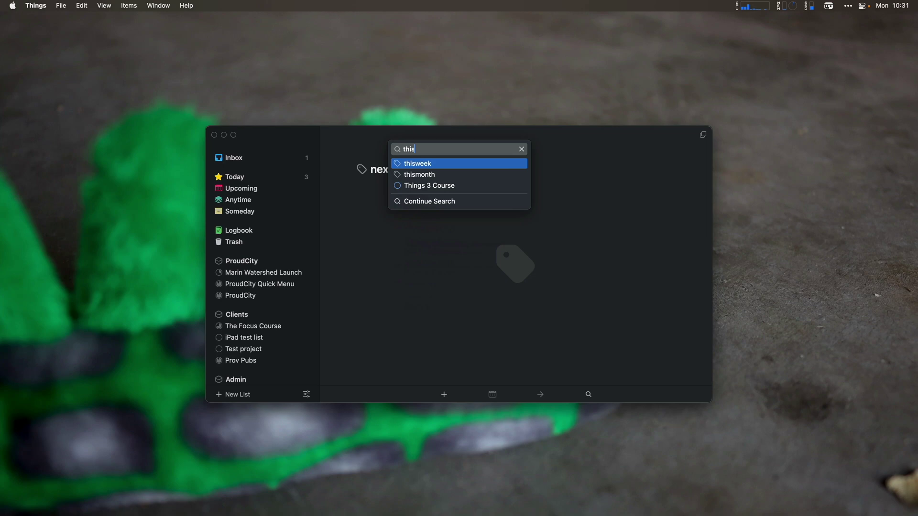
pyautogui.press('Return')
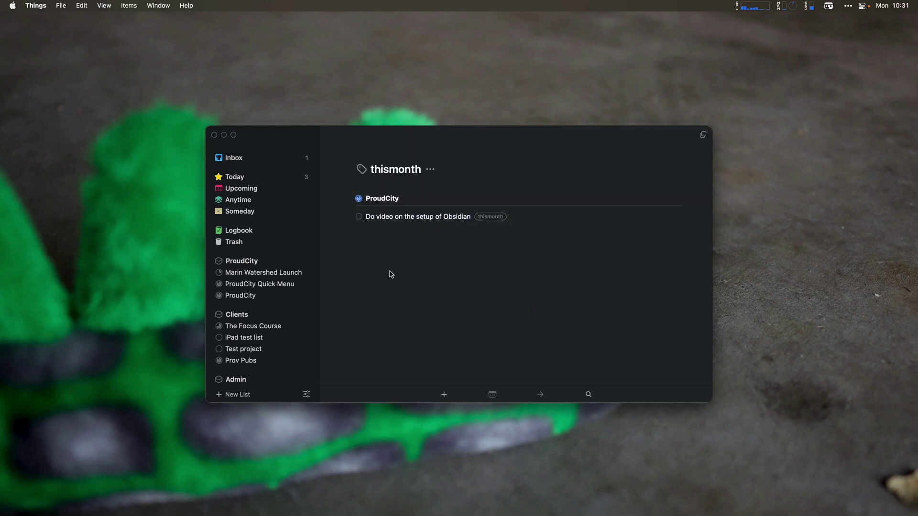
pyautogui.click(447, 219)
pyautogui.press('cmd+shift+t')
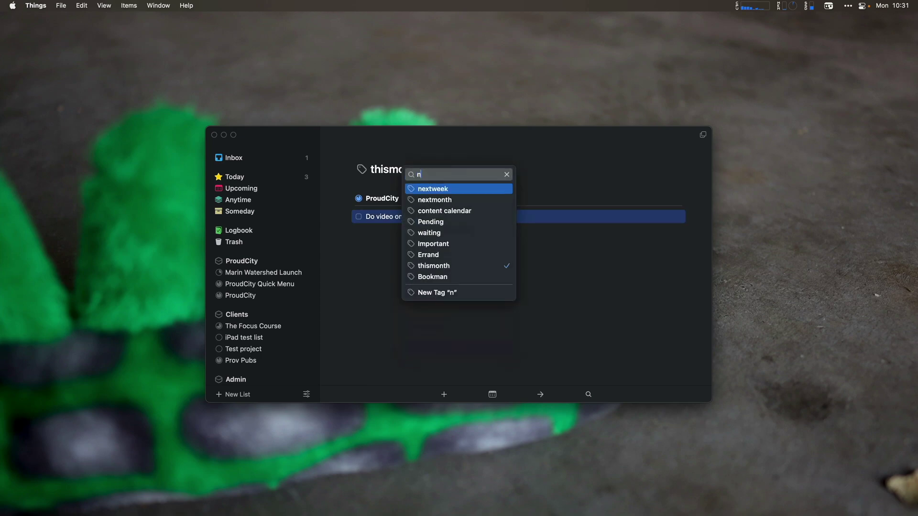
pyautogui.write('net')
pyautogui.press('Return')
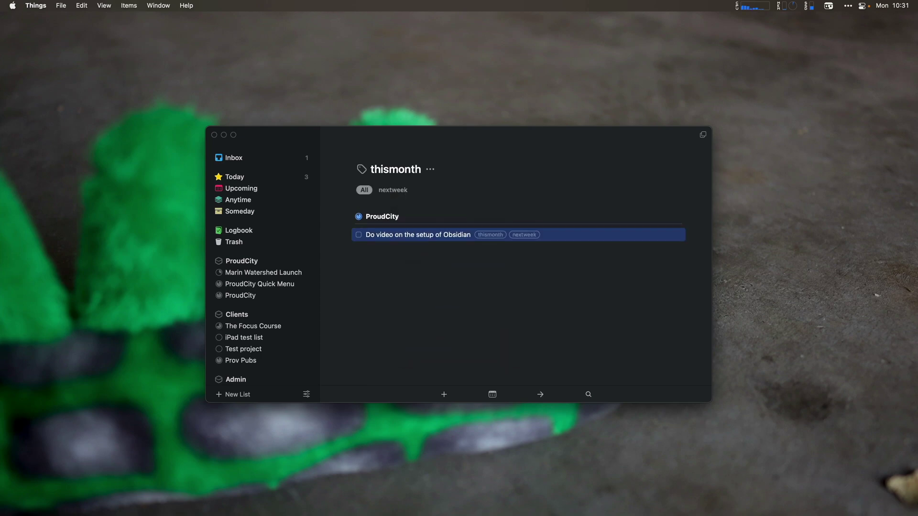
# Step: Remove the thismonth tag from "Do video on the setup of Obsidian"
pyautogui.press('super+shift+t')
pyautogui.press('Down')
pyautogui.press('Down')
pyautogui.press('Down')
pyautogui.press('Down')
pyautogui.press('Down')
pyautogui.press('Down')
pyautogui.press('Down')
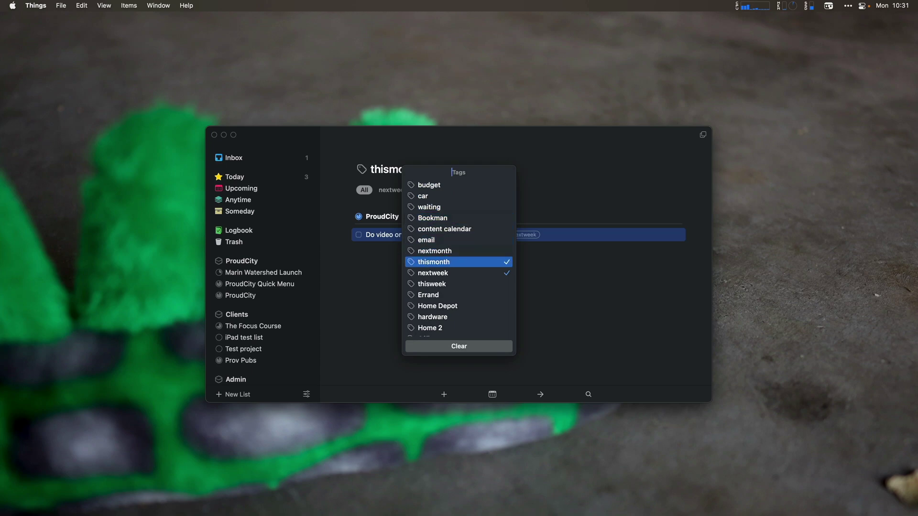
pyautogui.press('Return')
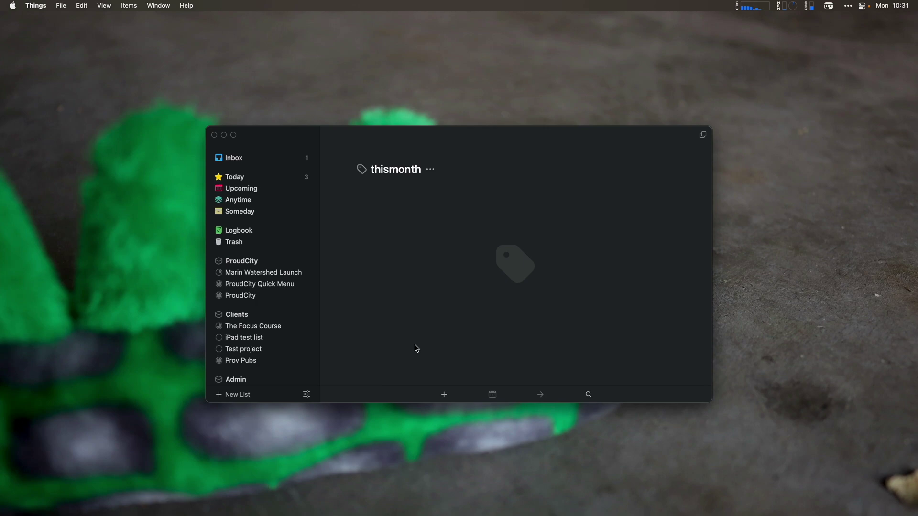
# Step: Look through the Inbox, switch to Today, and tag "CPT template for Cal OSHA" with thisweek
pyautogui.click(242, 160)
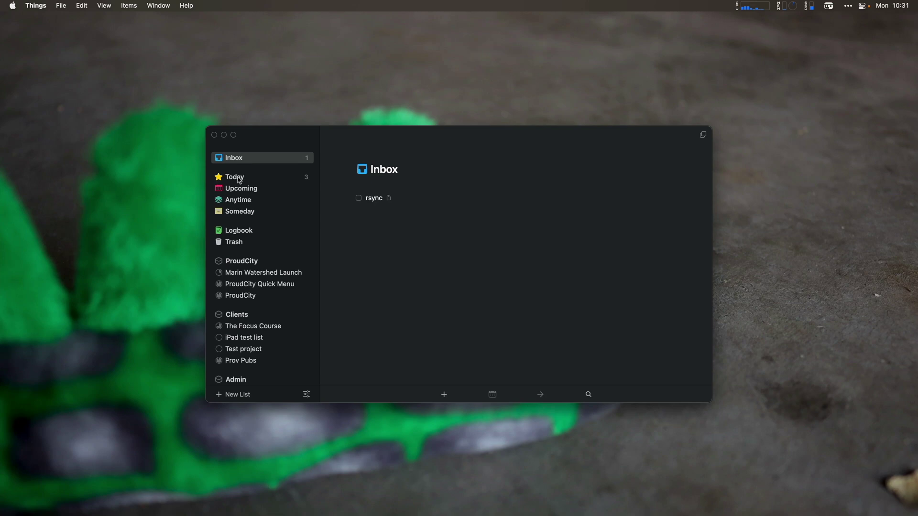
pyautogui.click(239, 177)
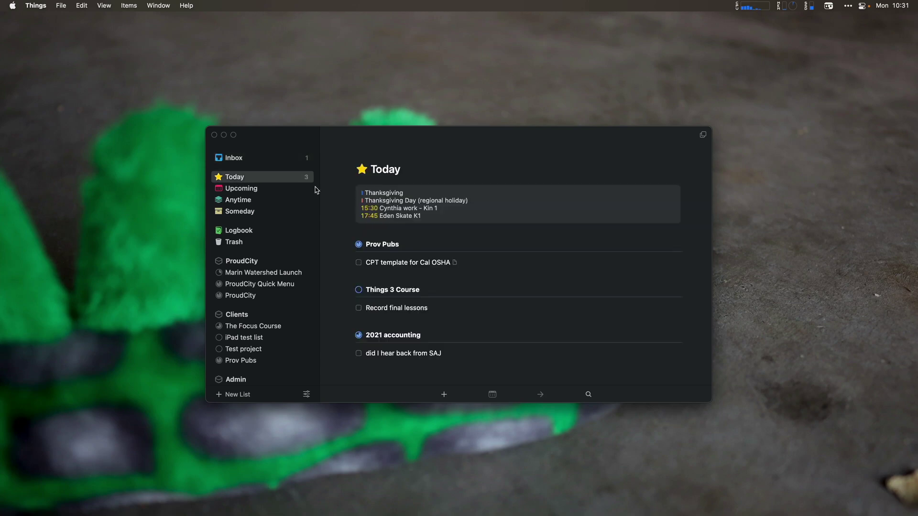
pyautogui.click(432, 269)
pyautogui.press('super+shift+t')
pyautogui.write('this')
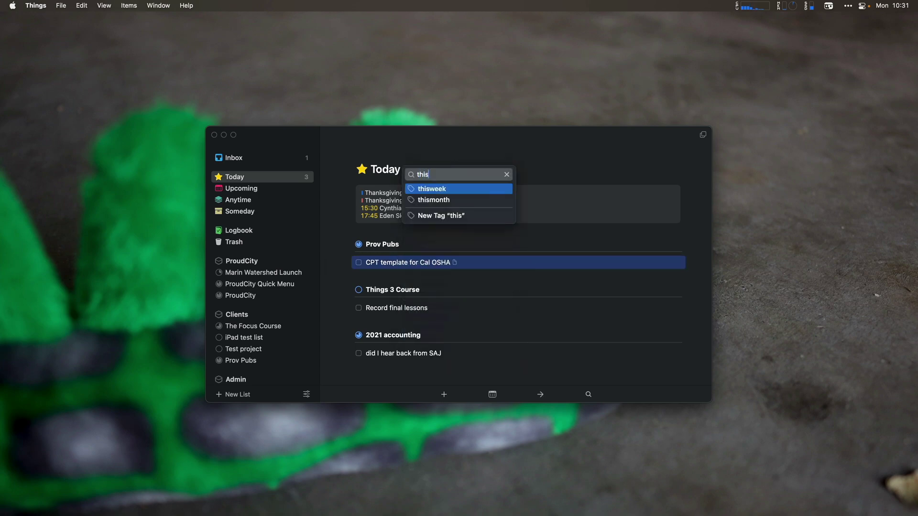
pyautogui.press('Return')
# Step: Add the thisweek tag to "Record final lessons" and "did I hear back from SAJ" in Today
pyautogui.click(393, 335)
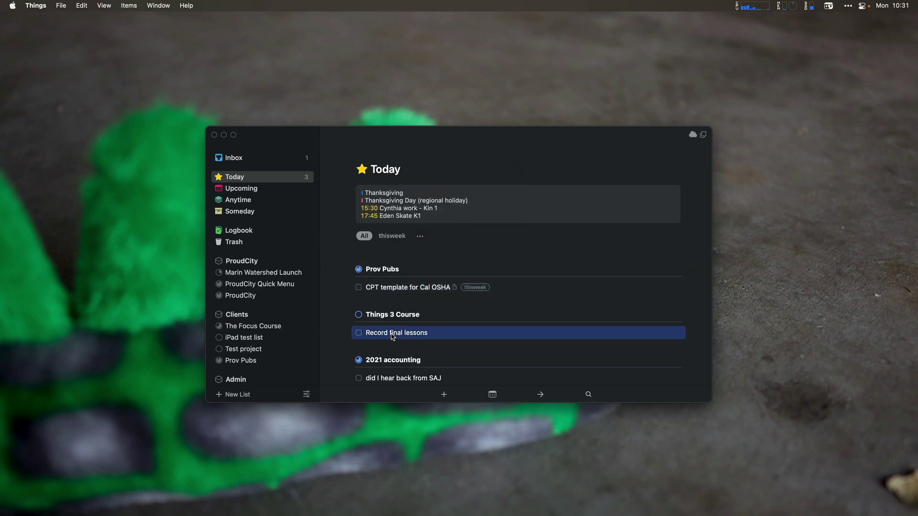
pyautogui.press('super+shift+t')
pyautogui.write('this')
pyautogui.press('Return')
pyautogui.scroll(-2, 338, 379)
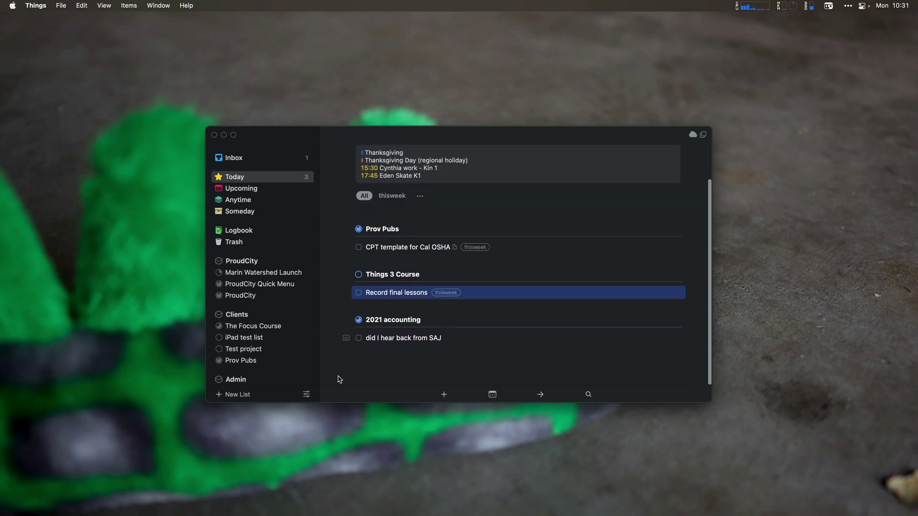
pyautogui.press('Down')
pyautogui.press('super+shift+t')
pyautogui.write('thi')
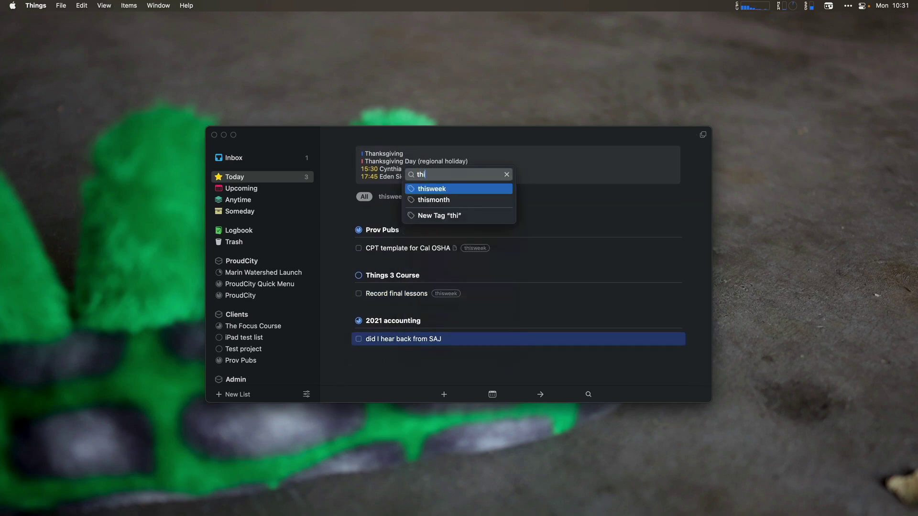
pyautogui.press('Return')
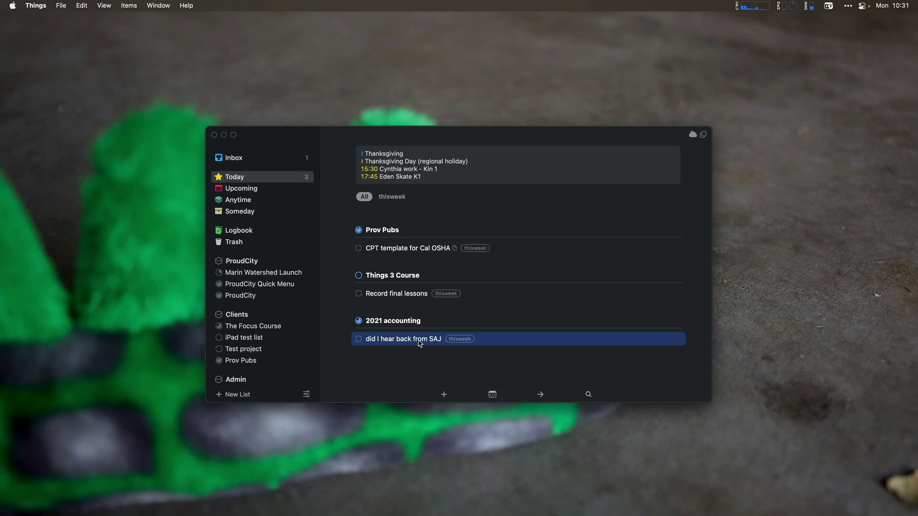
# Step: Mark both to-dos under the Questions heading of the Marin Watershed Launch project as complete
pyautogui.click(251, 276)
pyautogui.scroll(-3, 462, 275)
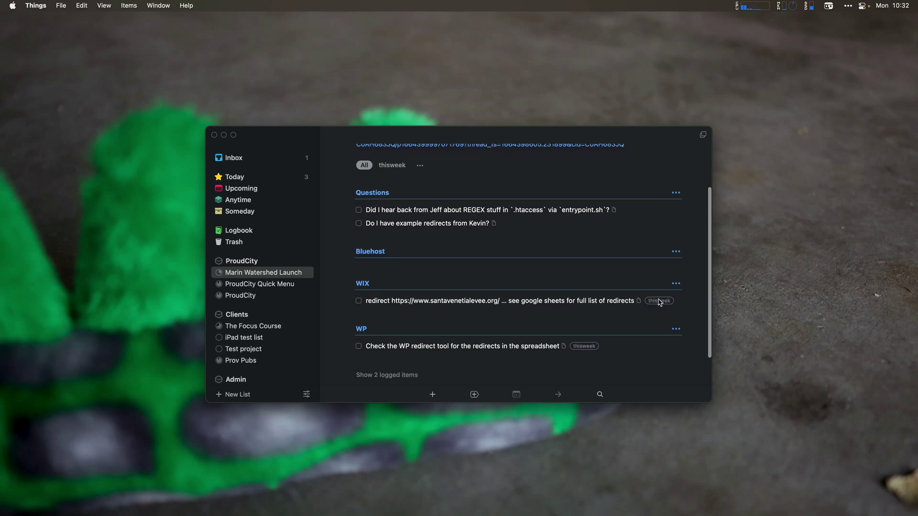
pyautogui.click(358, 210)
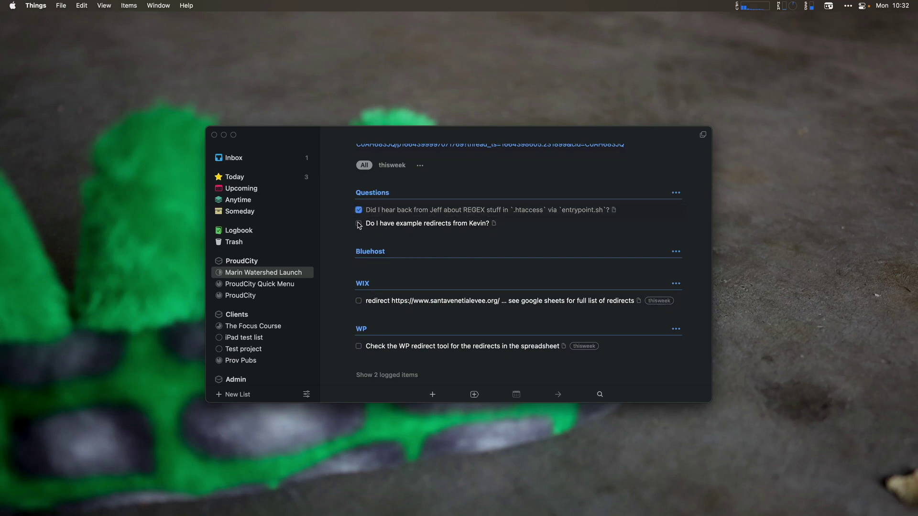
pyautogui.click(359, 223)
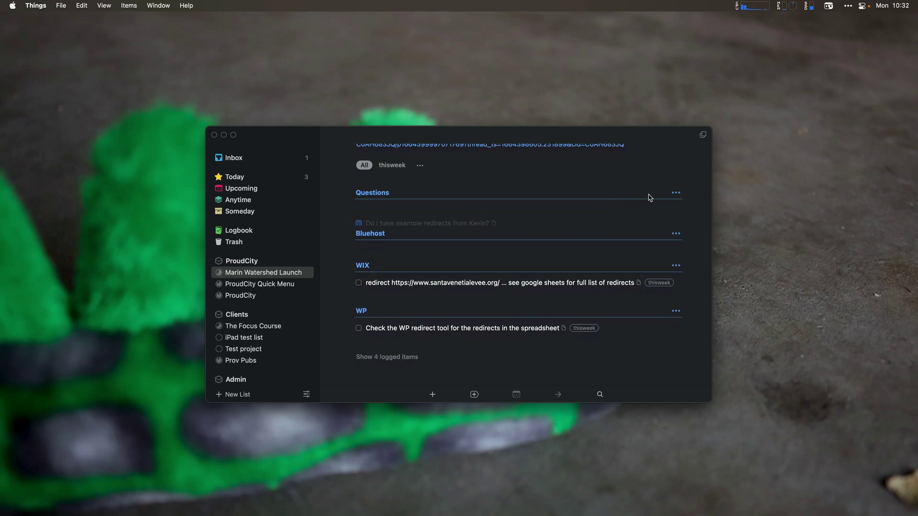
# Step: Delete the empty Questions and Bluehost headings from the Marin Watershed Launch project
pyautogui.click(675, 193)
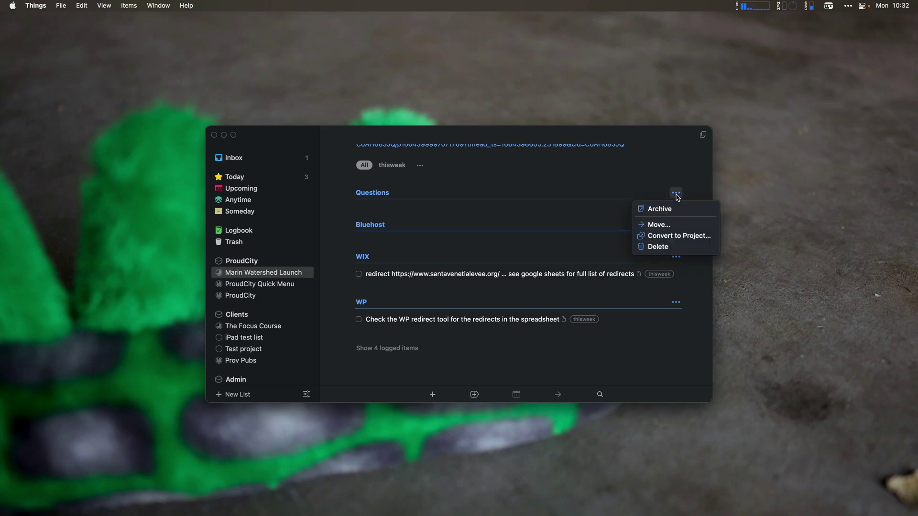
pyautogui.click(664, 246)
pyautogui.click(675, 213)
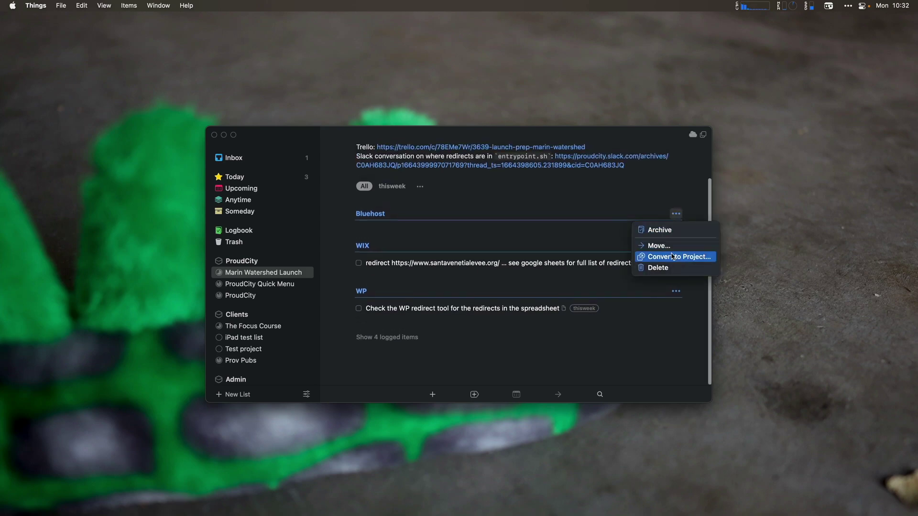
pyautogui.click(656, 268)
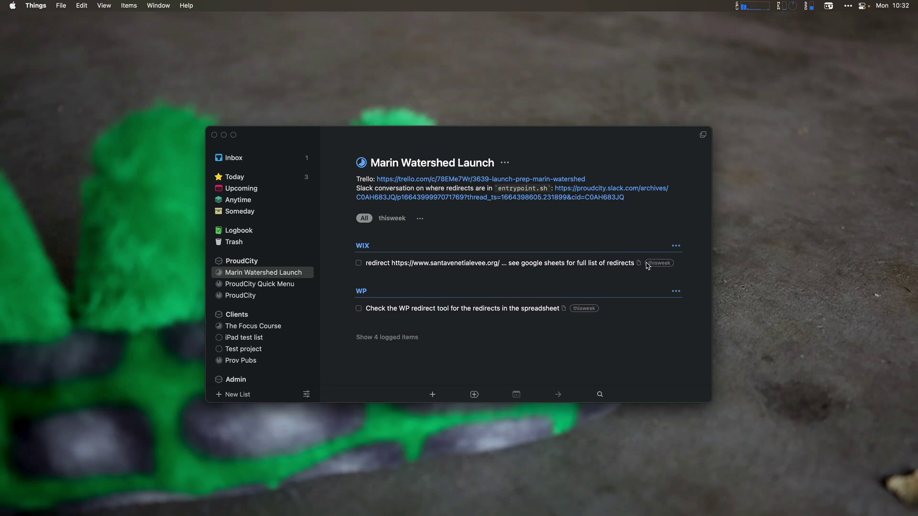
# Step: In the ProudCity Quick Menu project, tag "Go over the issues listed in the plugin so we can release it" with nextmonth
pyautogui.click(254, 285)
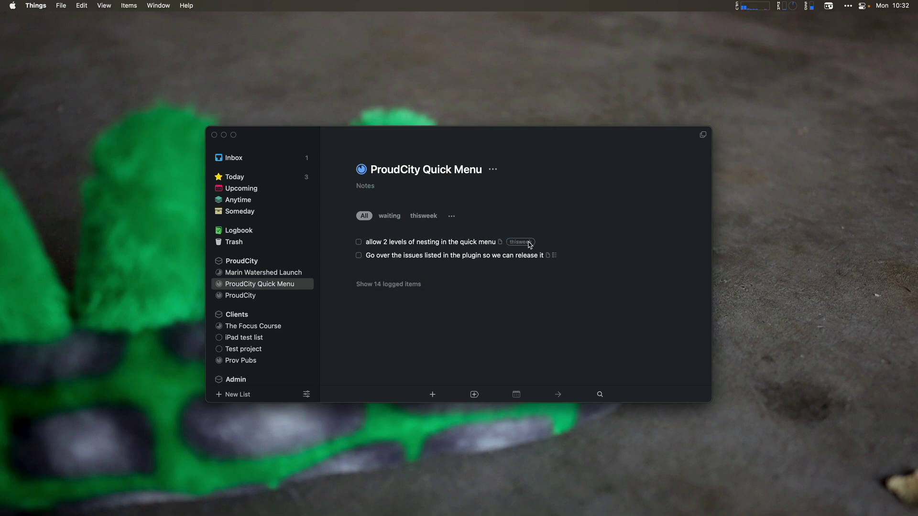
pyautogui.click(487, 257)
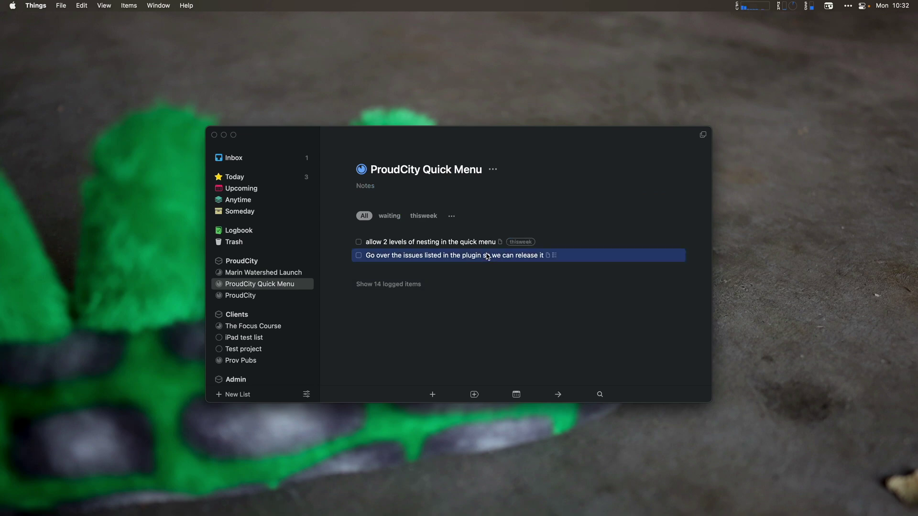
pyautogui.hotkey('ctrl', 't')
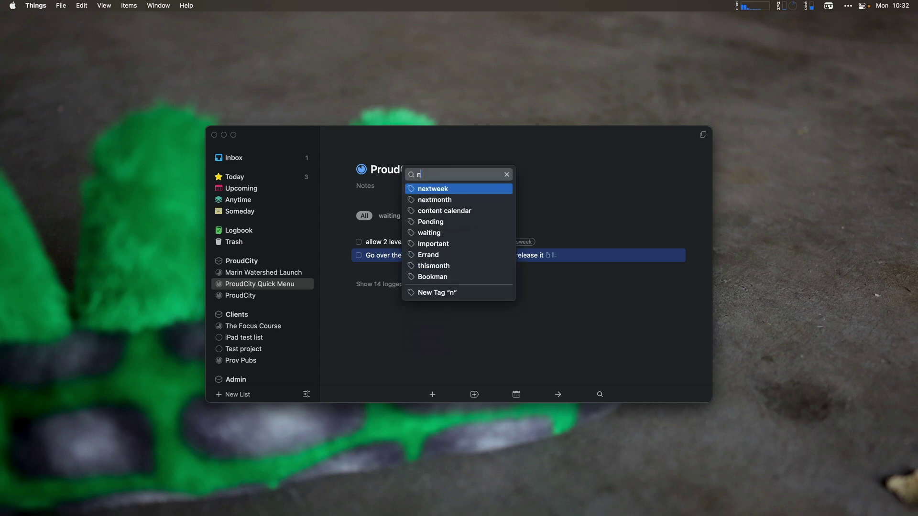
pyautogui.write('nextmonth')
pyautogui.press('Return')
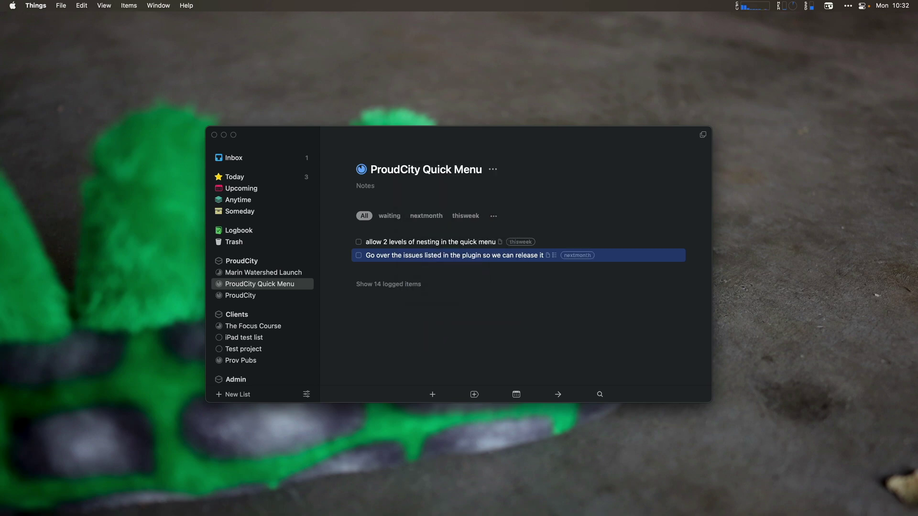
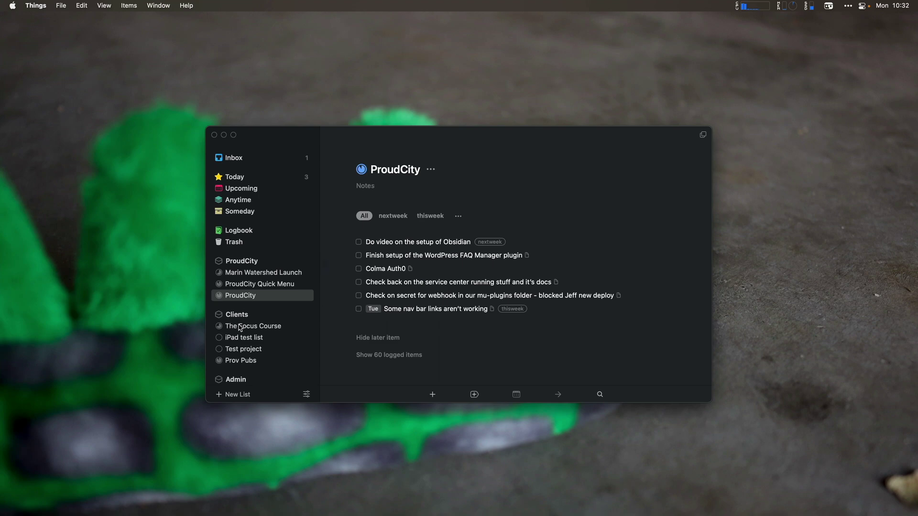
# Step: Delete the empty iPad test list project from the Clients area
pyautogui.click(237, 342)
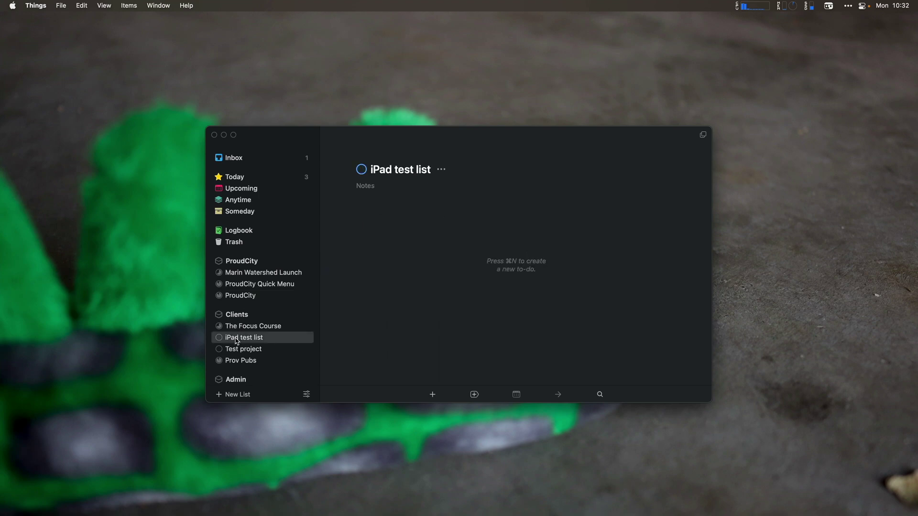
pyautogui.rightClick(237, 341)
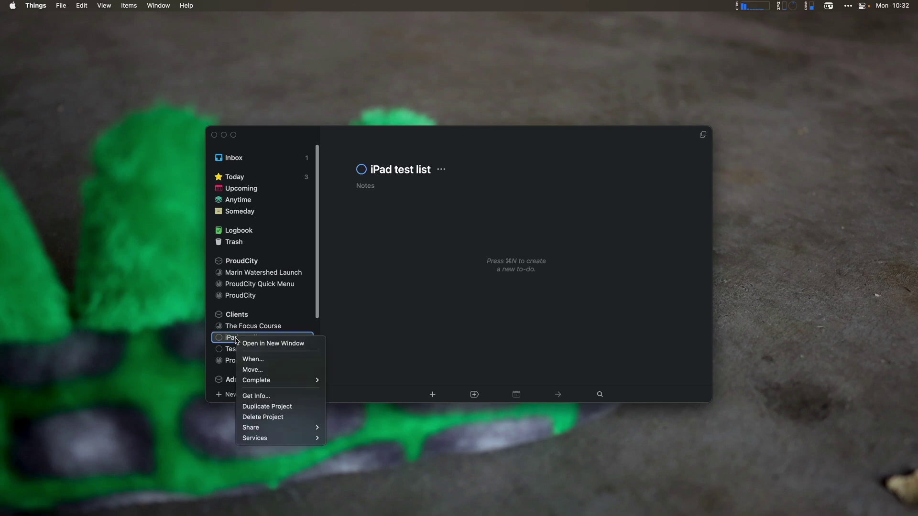
pyautogui.click(274, 417)
# Step: Delete the empty Test project from the Clients area
pyautogui.click(252, 340)
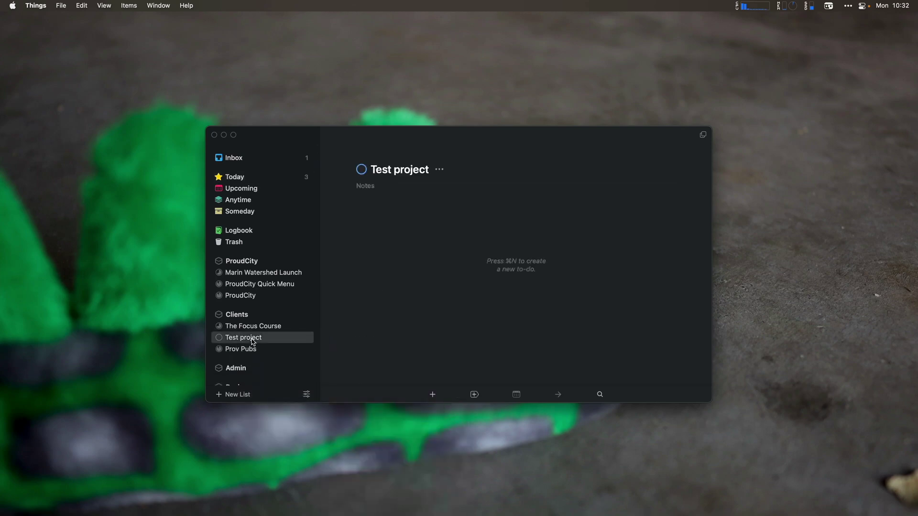
pyautogui.rightClick(253, 340)
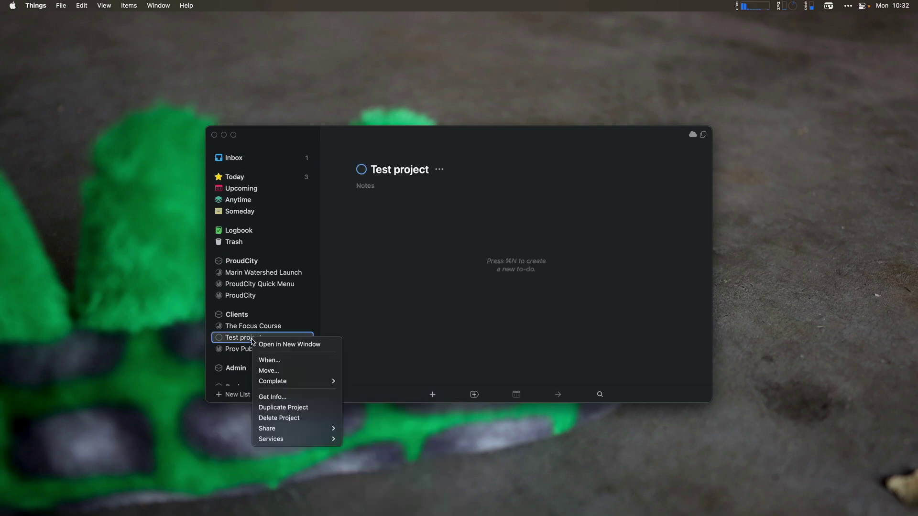
pyautogui.click(271, 419)
# Step: Review the remaining to-dos in the Prov Pubs project and the Admin area
pyautogui.click(252, 339)
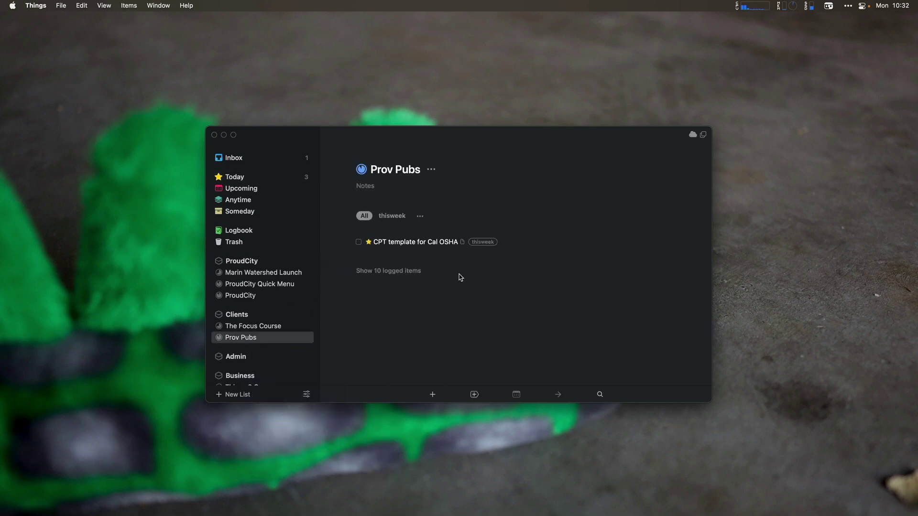
pyautogui.scroll(-3, 278, 307)
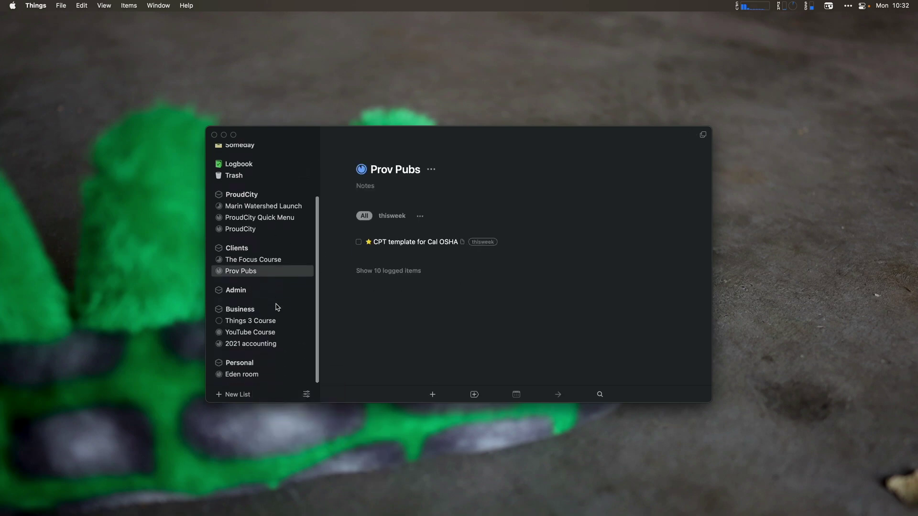
pyautogui.click(234, 289)
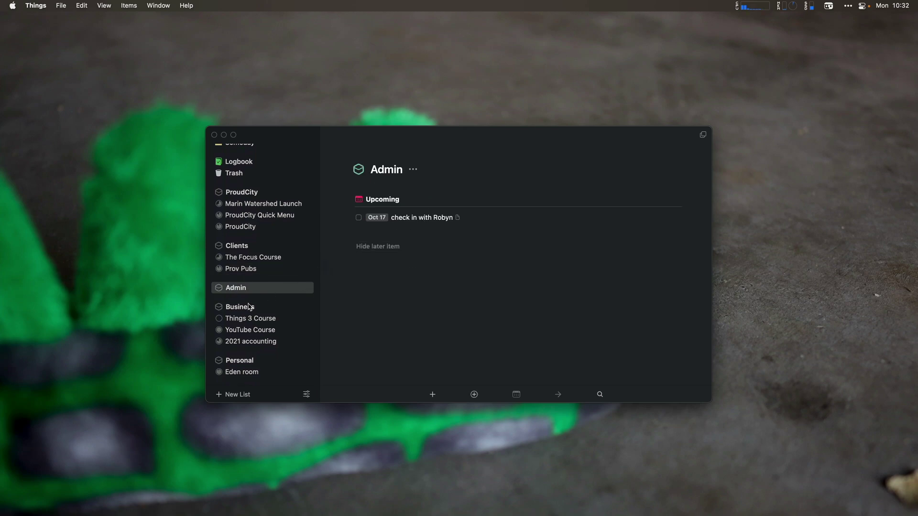
# Step: In the Things 3 Course project, tag "Edit final lessons" and "get thumbnails for all lessons" with thisweek
pyautogui.click(235, 320)
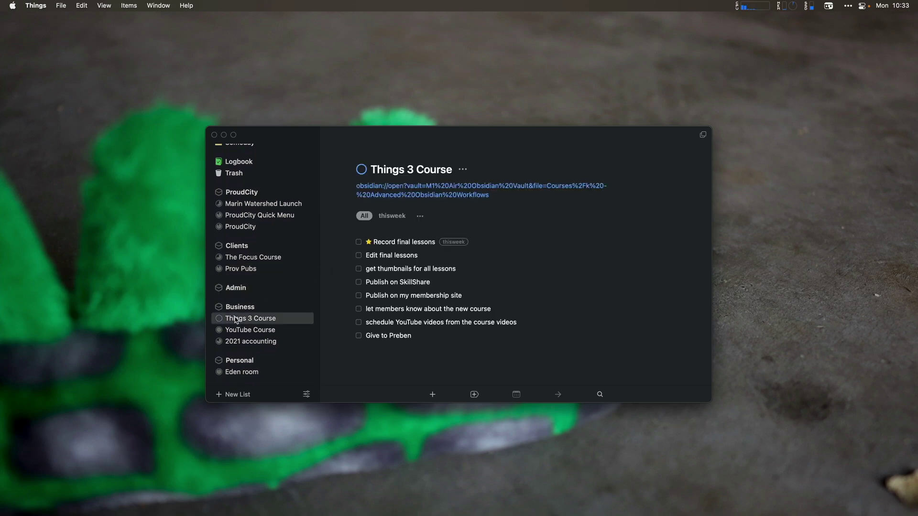
pyautogui.click(406, 257)
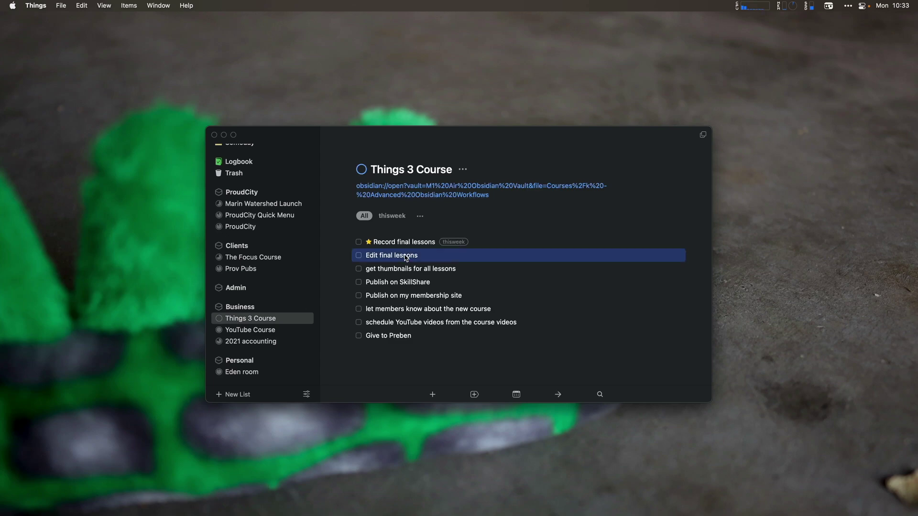
pyautogui.hotkey('ctrl', 't')
pyautogui.write('this')
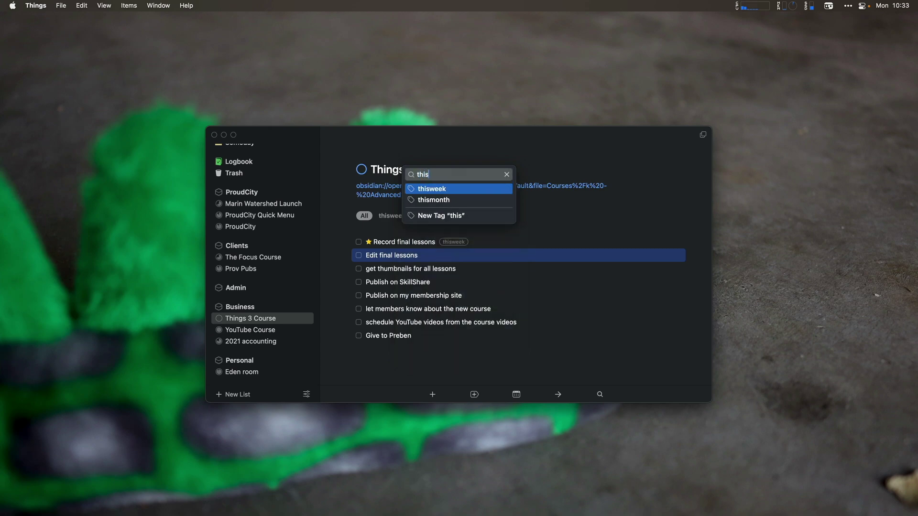
pyautogui.press('Return')
pyautogui.click(406, 269)
pyautogui.hotkey('ctrl', 't')
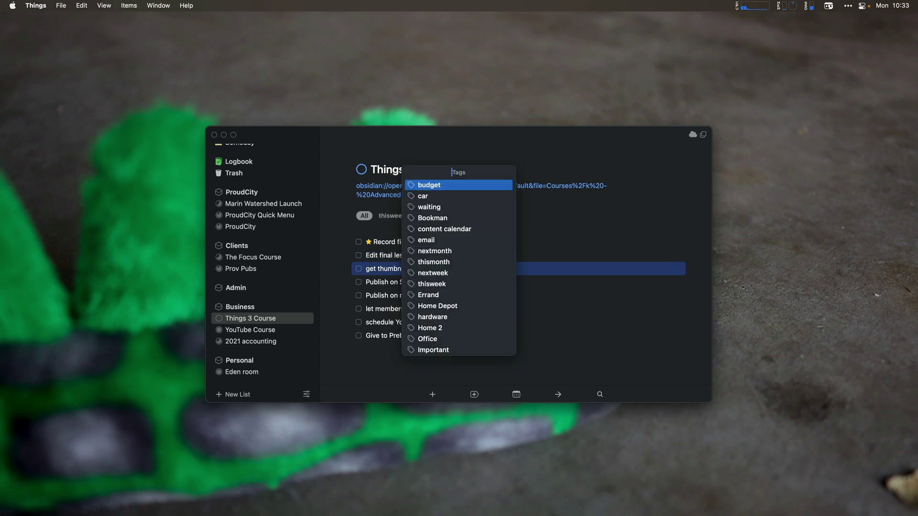
pyautogui.write('n')
pyautogui.press('BackSpace')
pyautogui.write('this')
pyautogui.press('Return')
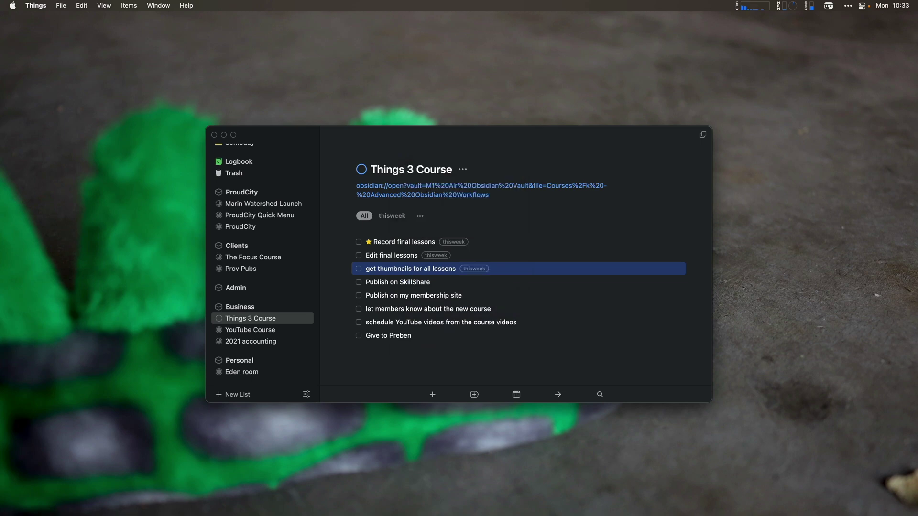
pyautogui.click(398, 282)
pyautogui.press('super+shift+t')
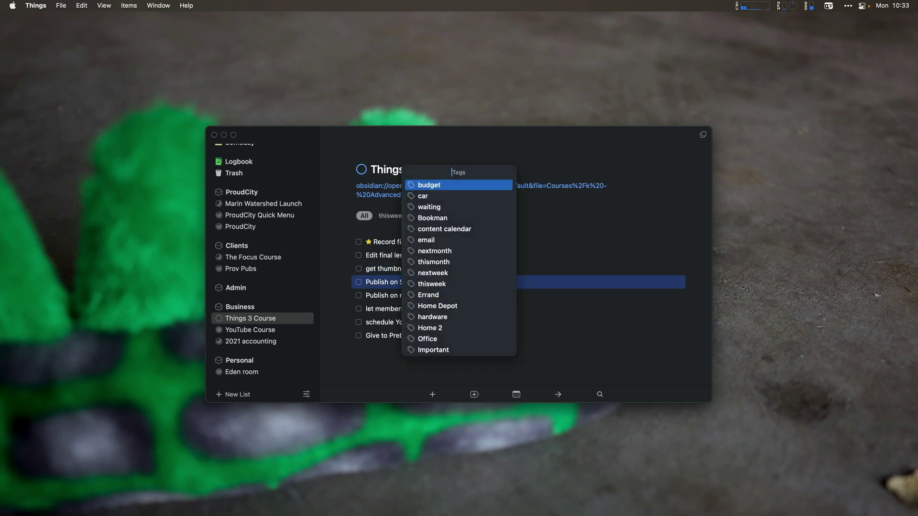
pyautogui.write('this')
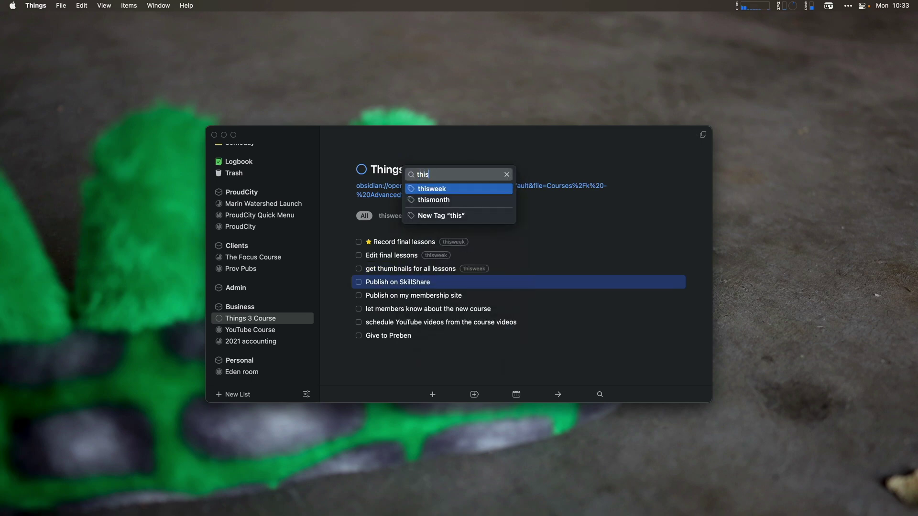
pyautogui.press('Escape')
pyautogui.press('Escape')
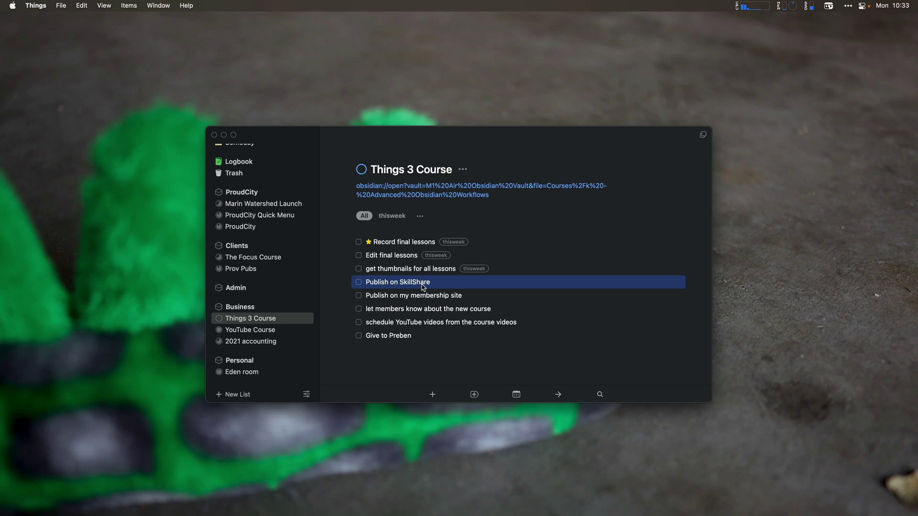
# Step: Tag "Publish on SkillShare" and "Publish on my membership site" with nextweek
pyautogui.press('super+shift+t')
pyautogui.write('nex')
pyautogui.press('Return')
pyautogui.press('Down')
pyautogui.press('super+shift+t')
pyautogui.write('nex')
pyautogui.press('Return')
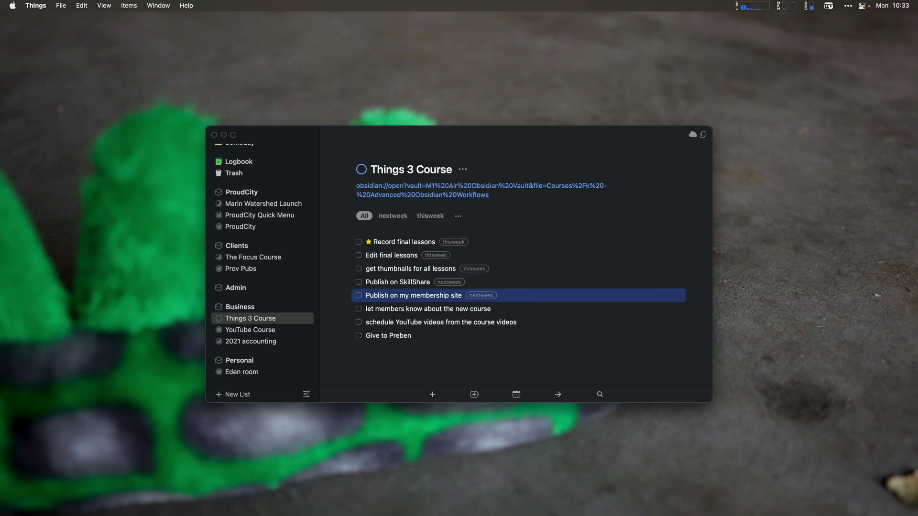
# Step: Tag the last three to-dos of the Things 3 Course project, from "let members know about the new course" down, with nextweek
pyautogui.press('Down')
pyautogui.press('super+shift+t')
pyautogui.write('nex')
pyautogui.press('Return')
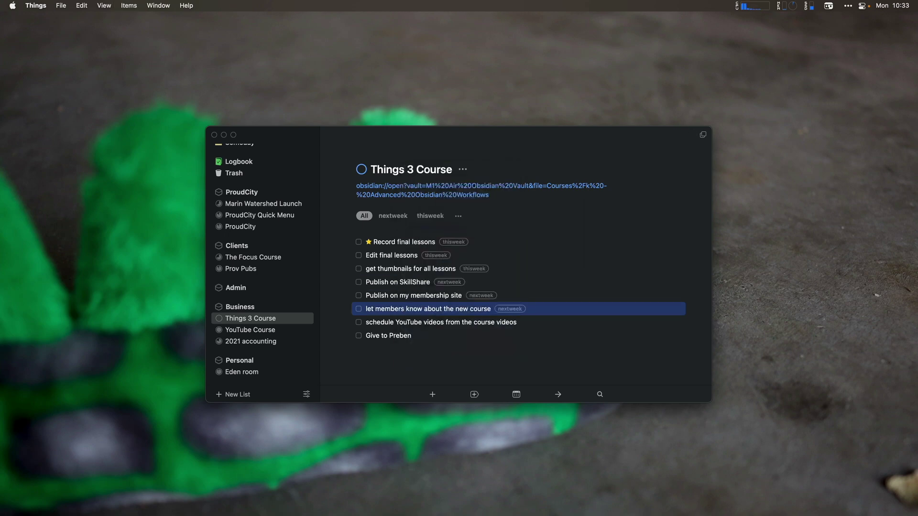
pyautogui.press('Down')
pyautogui.press('super+shift+t')
pyautogui.write('nex')
pyautogui.press('Return')
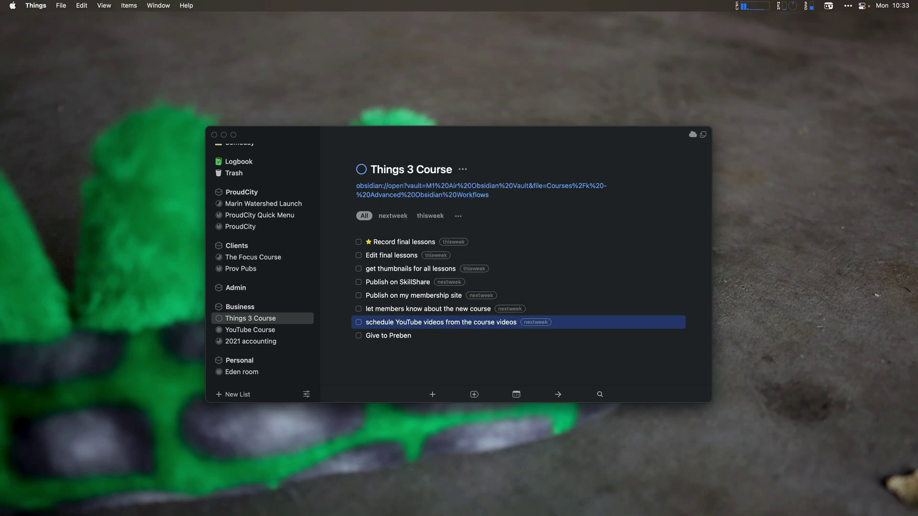
pyautogui.press('Down')
pyautogui.press('super+shift+t')
pyautogui.write('next')
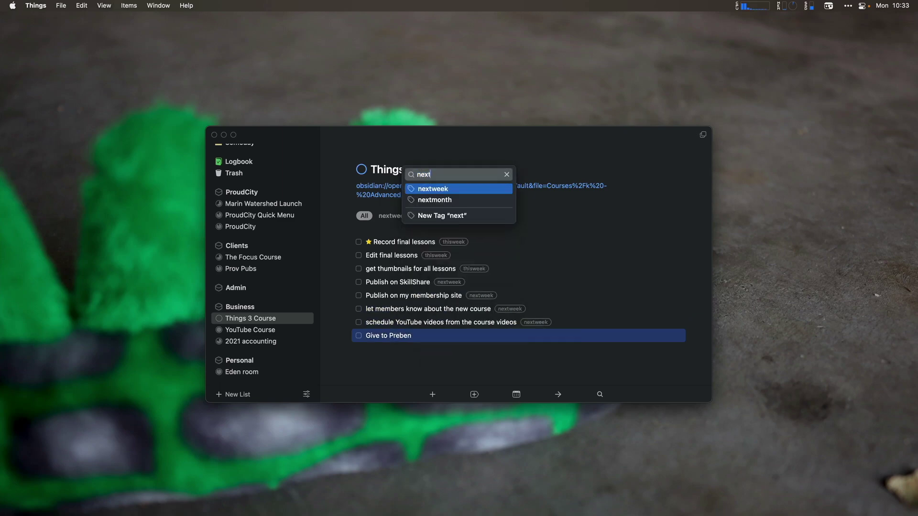
pyautogui.press('Return')
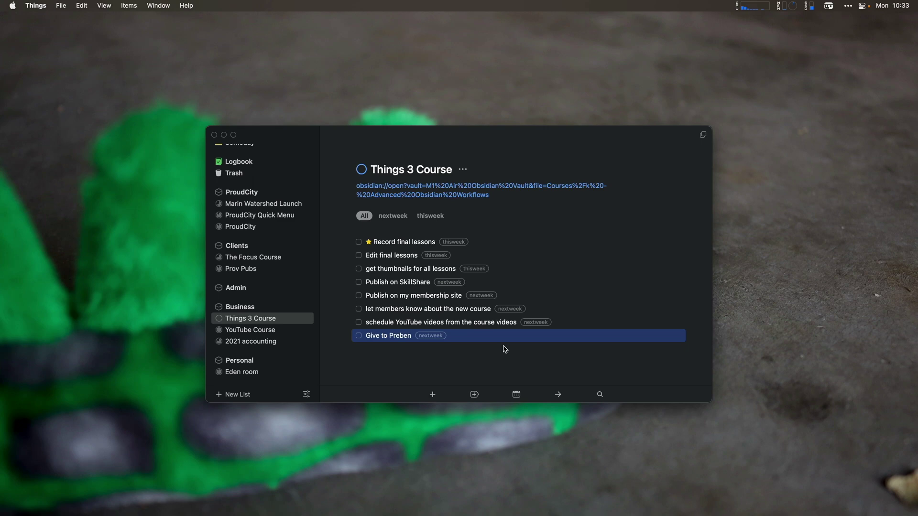
# Step: Add the to-do "ask skillshare about monetization video" to the YouTube Course project
pyautogui.click(263, 332)
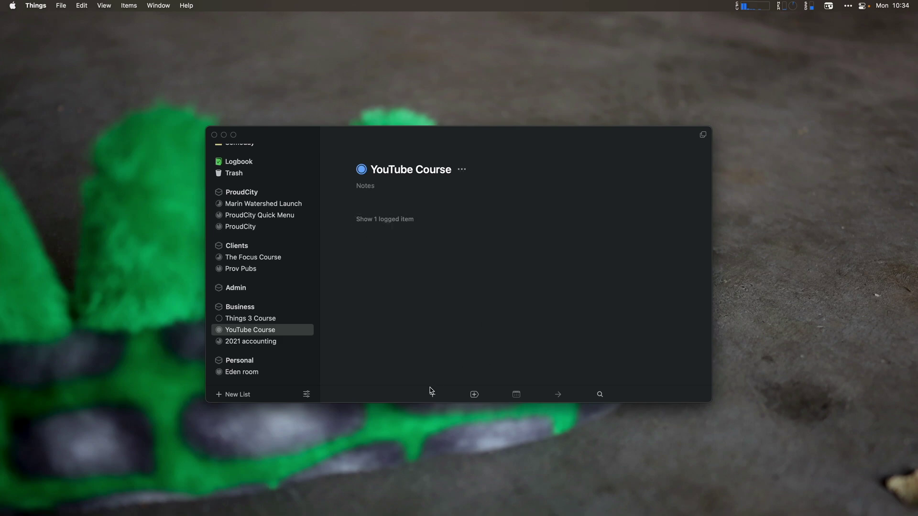
pyautogui.click(433, 395)
pyautogui.write('ask')
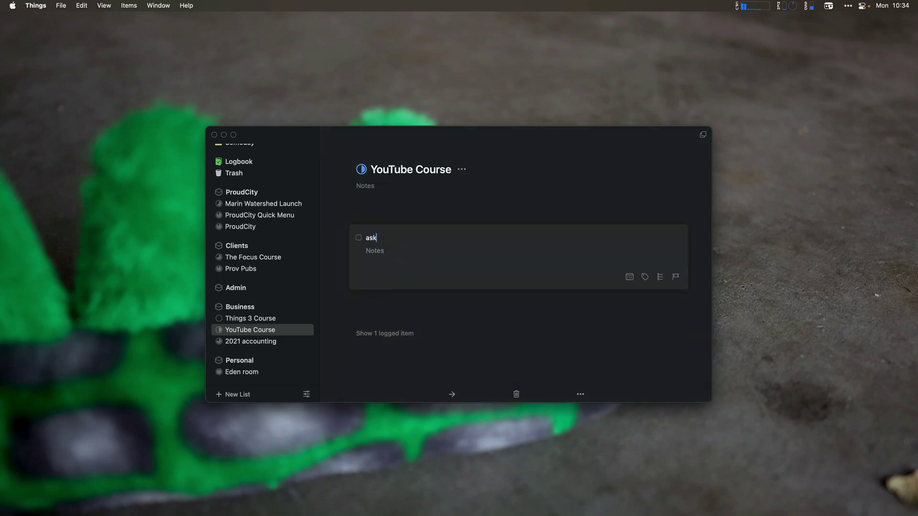
pyautogui.write(' skillshare about monetization video')
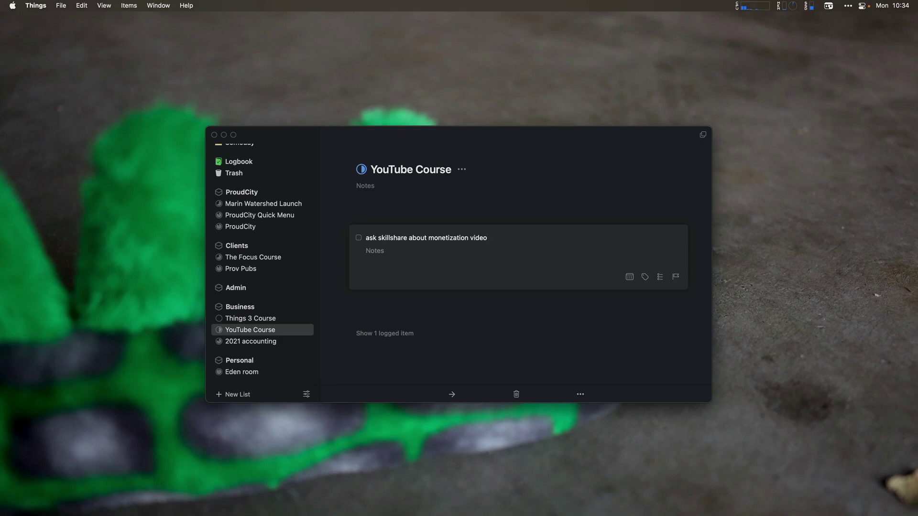
# Step: Add a second YouTube Course to-do, "let members know about YouTube course", scheduled for Friday
pyautogui.press('super+n')
pyautogui.write('let members know')
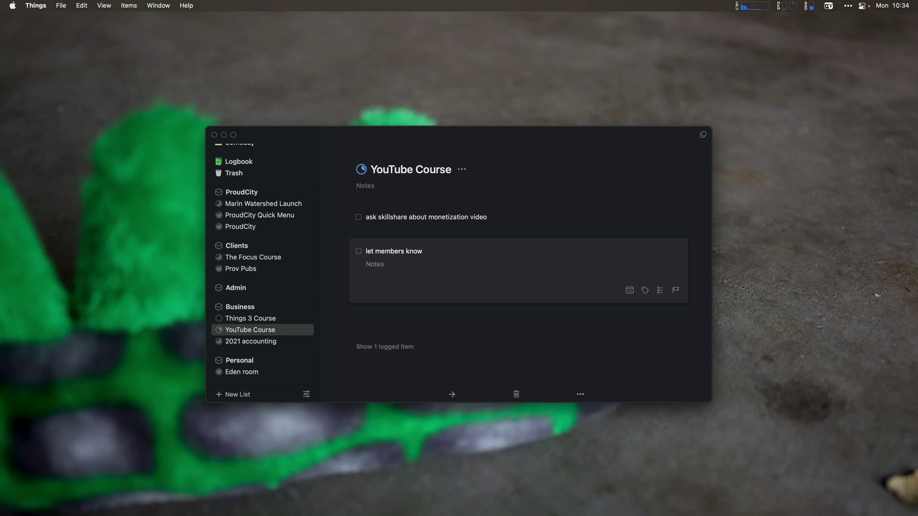
pyautogui.press('super+s')
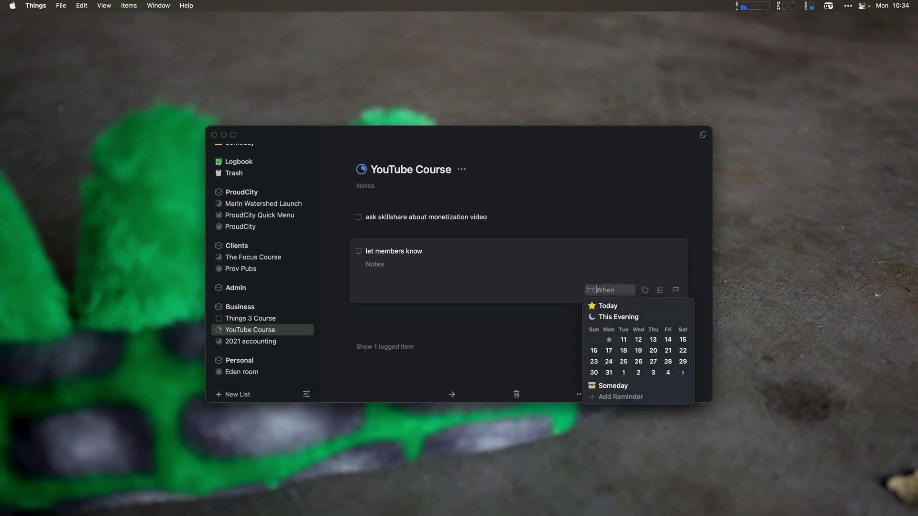
pyautogui.write('frid')
pyautogui.press('Return')
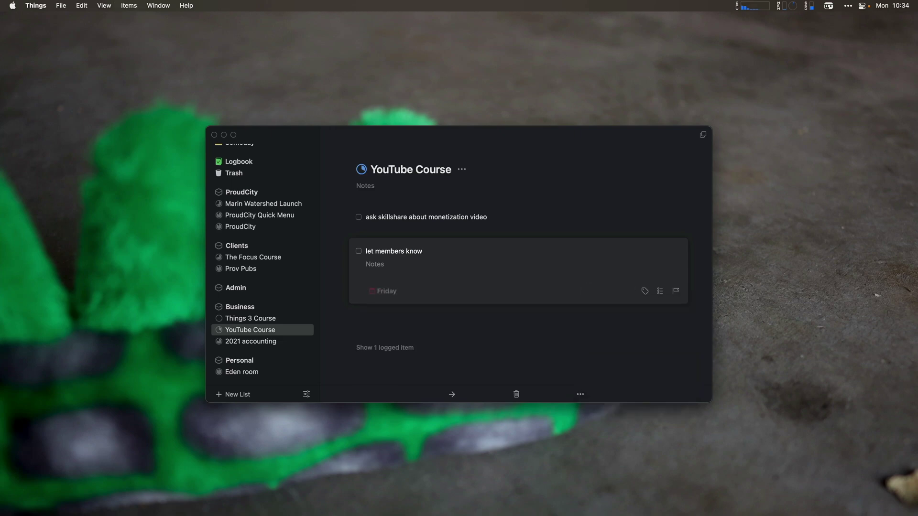
pyautogui.write('bers know')
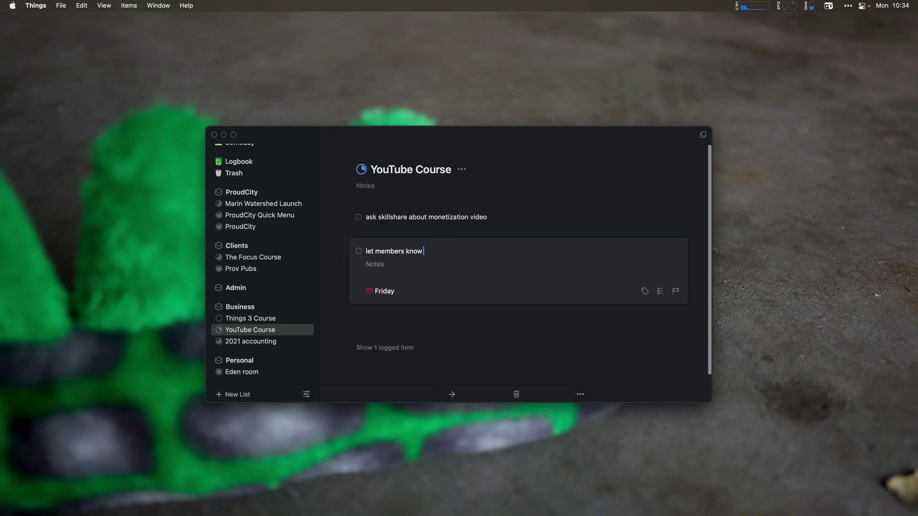
pyautogui.write(' about YouTube course')
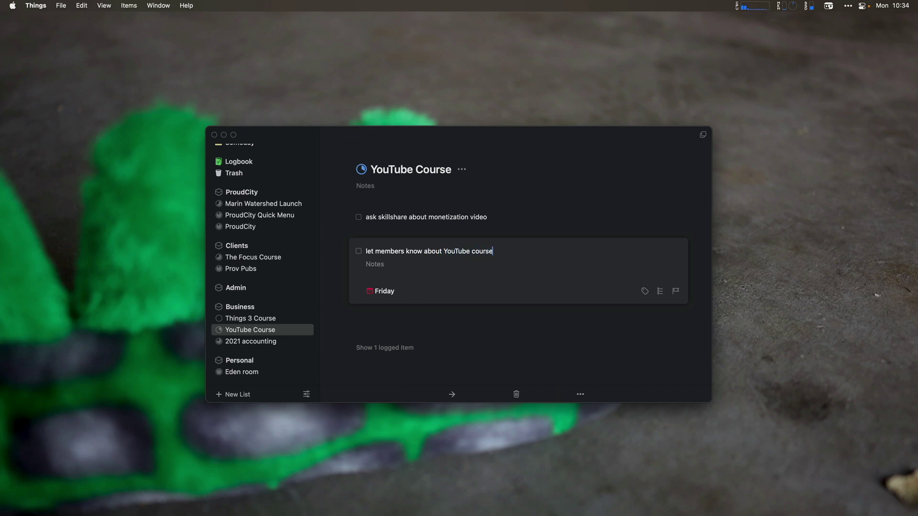
# Step: Tag the new "let members know about YouTube course" to-do with thisweek and close it
pyautogui.press('super+shift+t')
pyautogui.write('this')
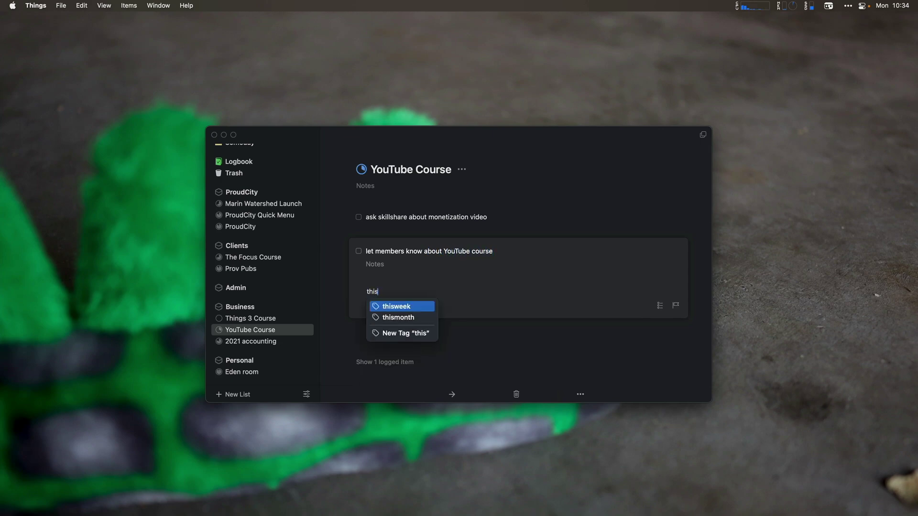
pyautogui.press('Return')
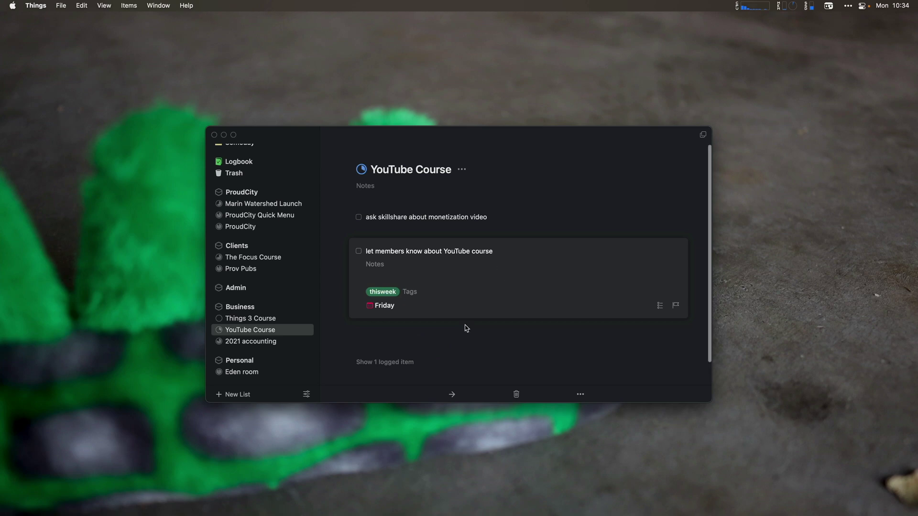
pyautogui.press('Escape')
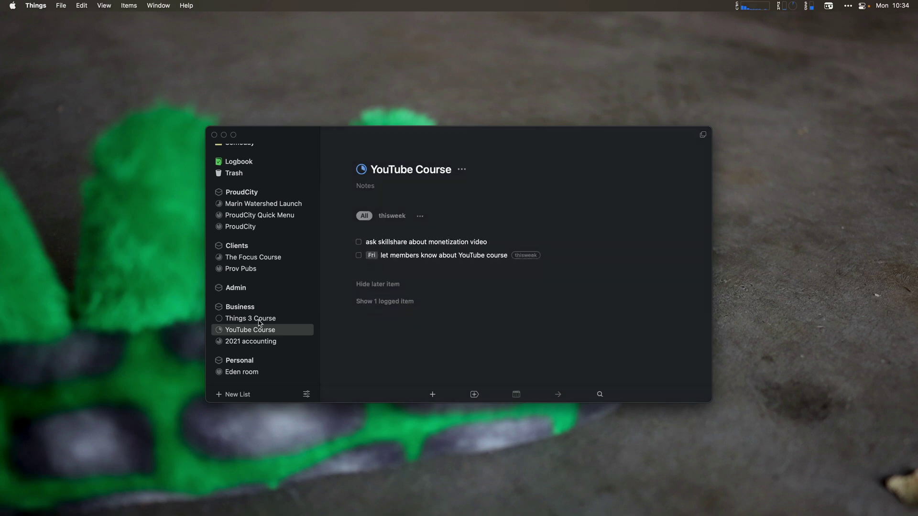
# Step: Check the 2021 accounting project and mark "new task" in the Eden room project as complete
pyautogui.click(245, 341)
pyautogui.scroll(-1, 289, 316)
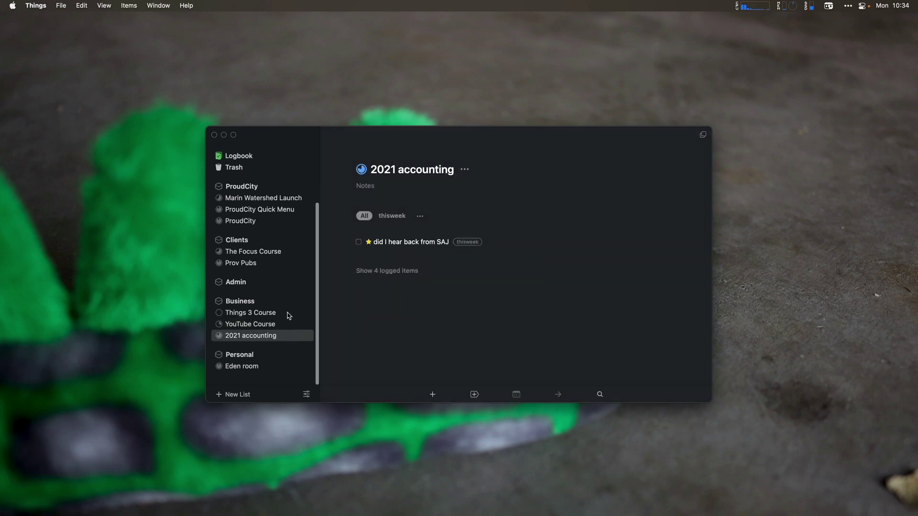
pyautogui.click(240, 372)
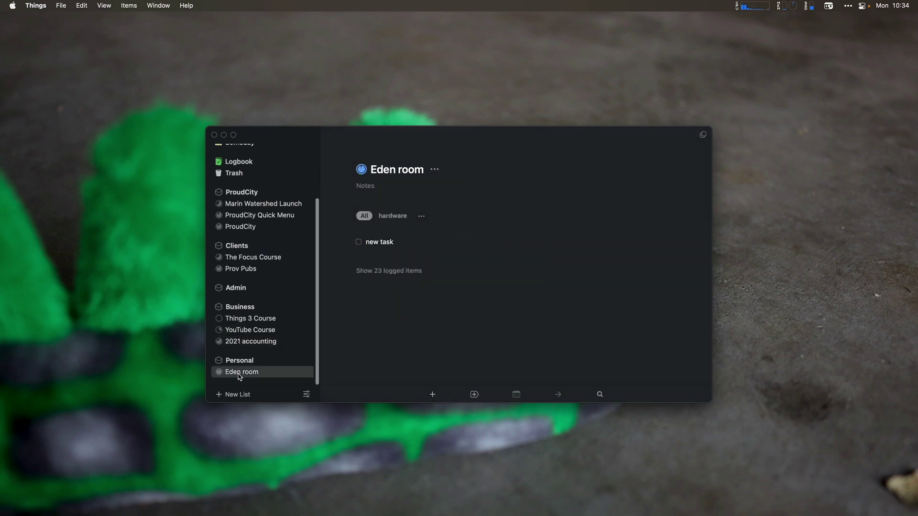
pyautogui.click(359, 242)
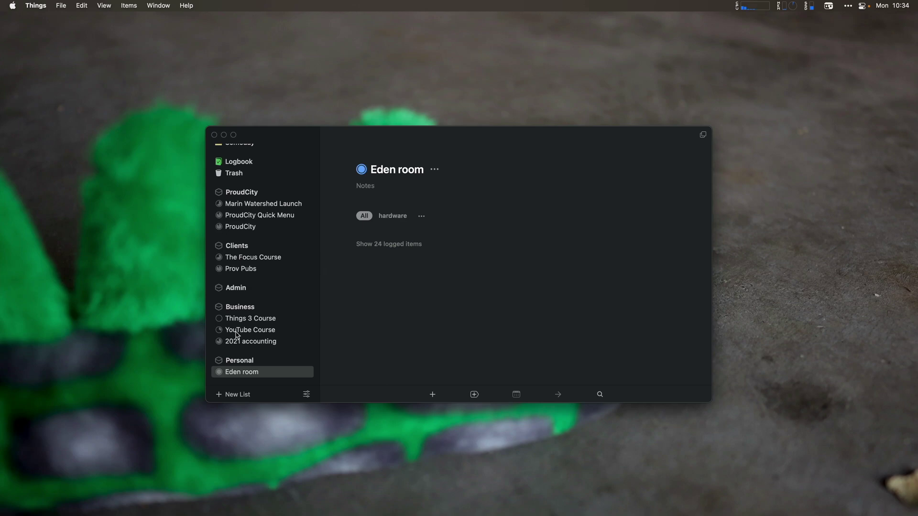
# Step: Review the Personal, ProudCity and Clients areas and The Focus Course project for loose to-dos
pyautogui.click(240, 359)
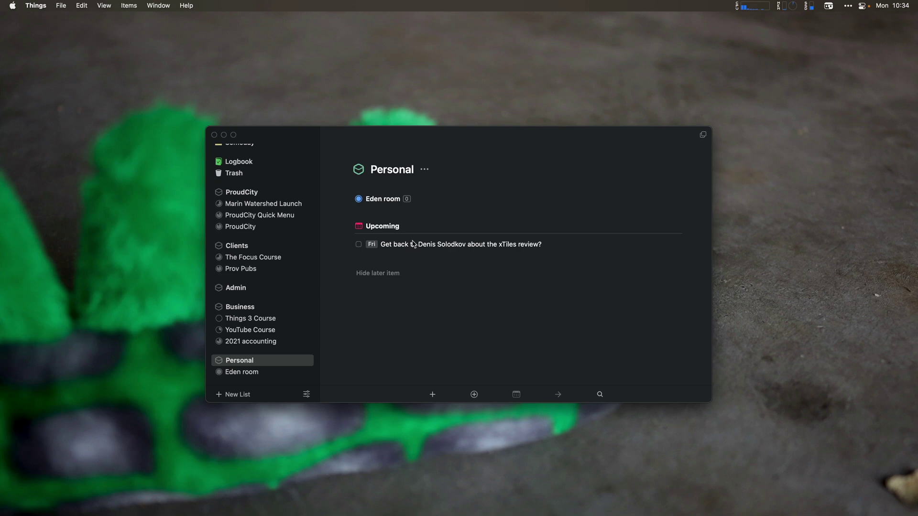
pyautogui.click(236, 193)
pyautogui.click(236, 256)
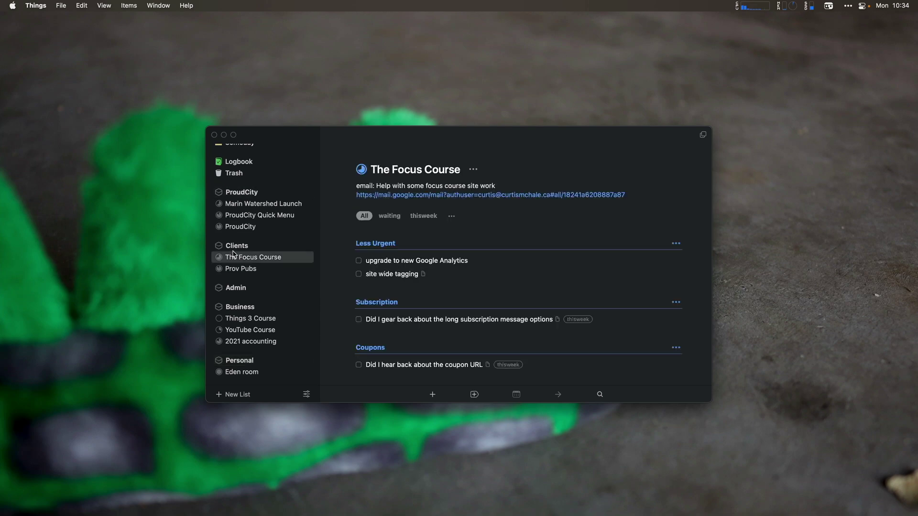
pyautogui.click(236, 249)
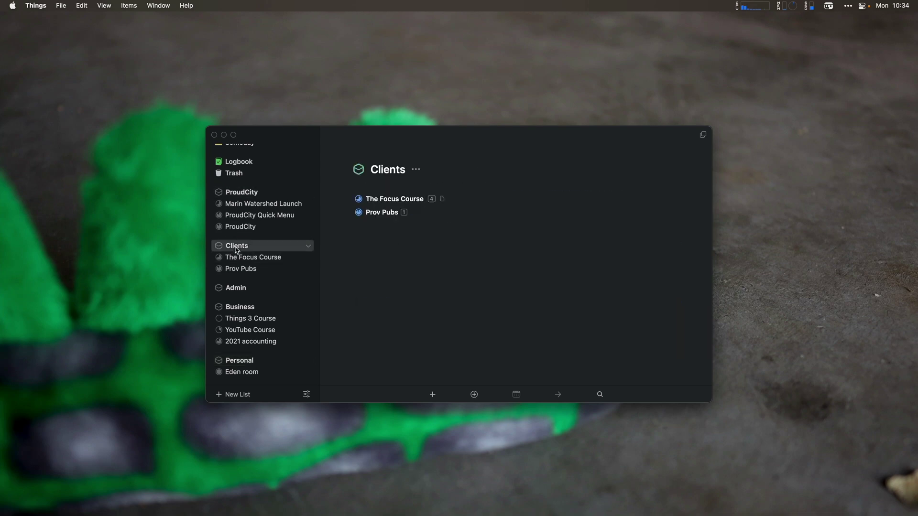
# Step: Review the Admin, Business and Personal areas for loose to-dos
pyautogui.click(240, 288)
pyautogui.click(238, 309)
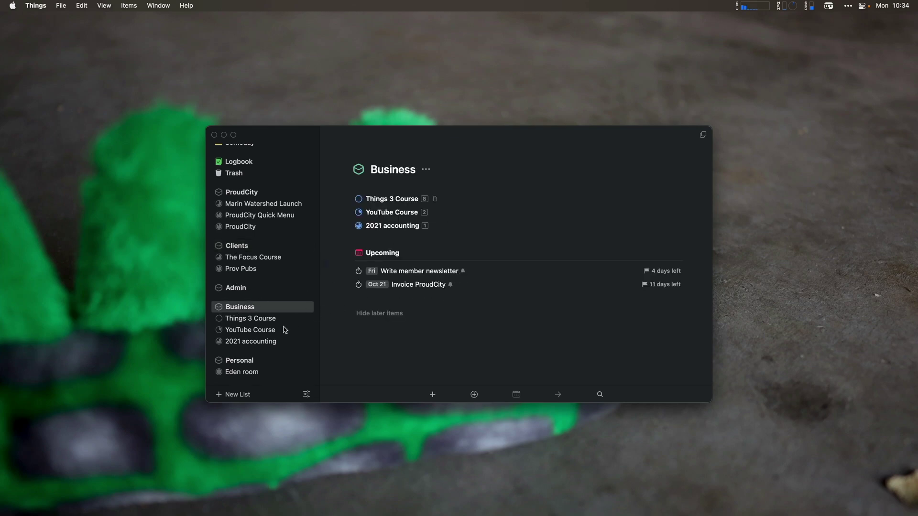
pyautogui.click(239, 361)
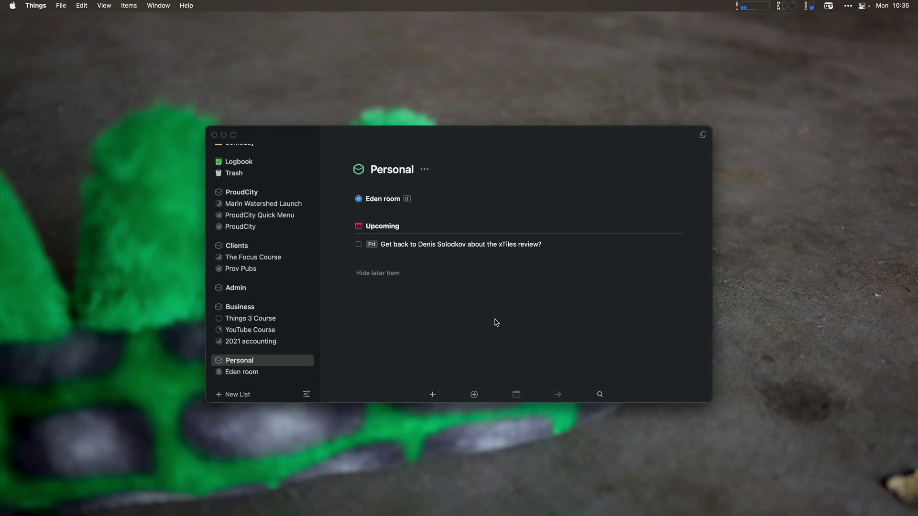
# Step: Open a second Things window and arrange the Personal and Today windows side by side without overlap
pyautogui.press('alt+super+n')
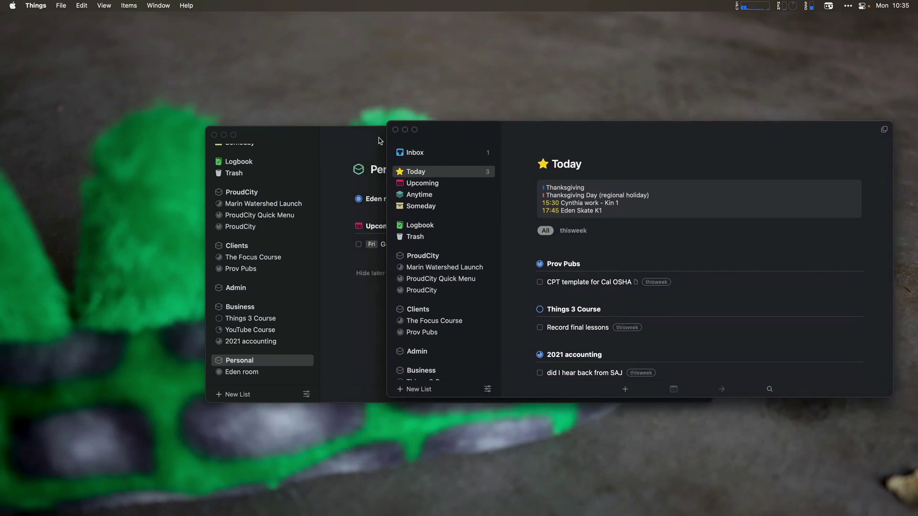
pyautogui.moveTo(380, 140); pyautogui.dragTo(182, 132)
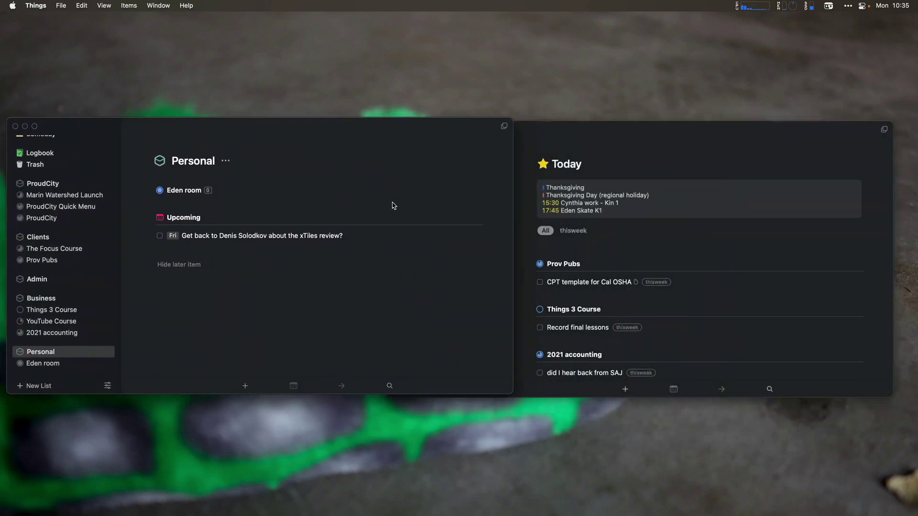
pyautogui.moveTo(512, 216); pyautogui.dragTo(468, 217)
pyautogui.click(597, 143)
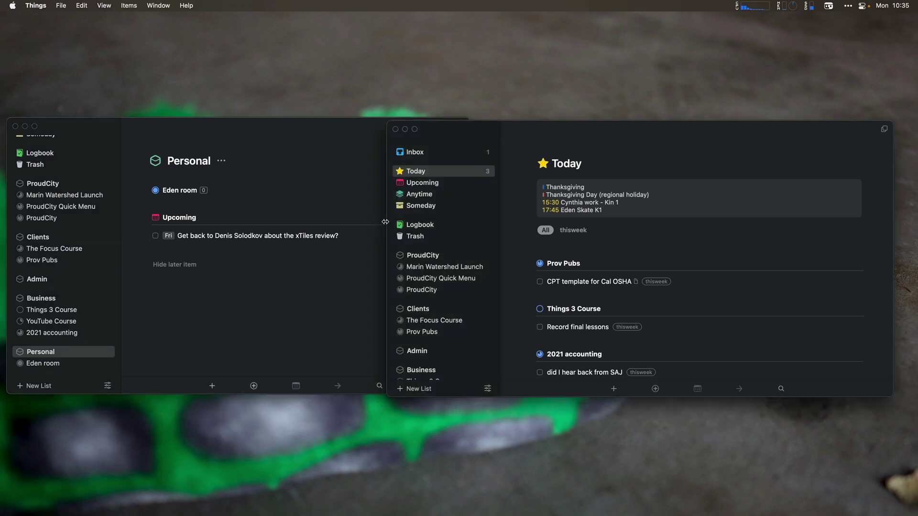
pyautogui.moveTo(385, 222); pyautogui.dragTo(477, 221)
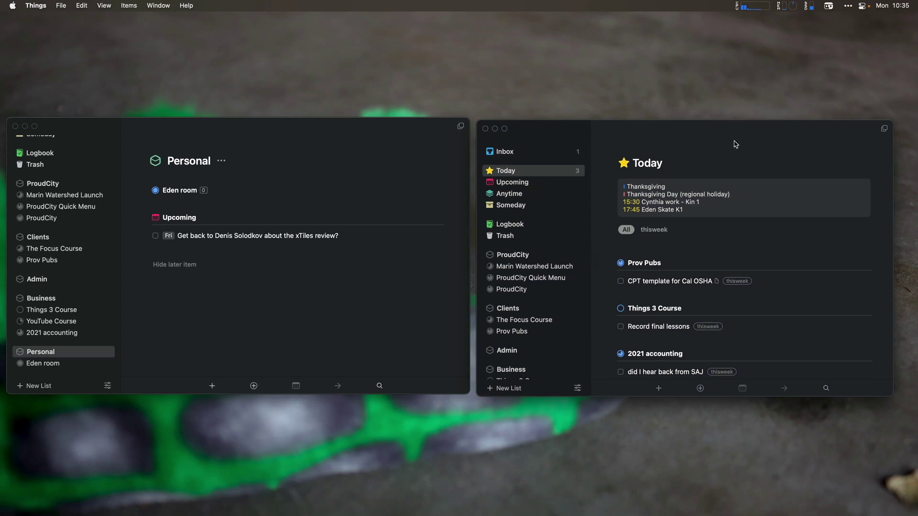
# Step: Find the thisweek tag and show its to-dos in the second window
pyautogui.press('super+f')
pyautogui.write('this')
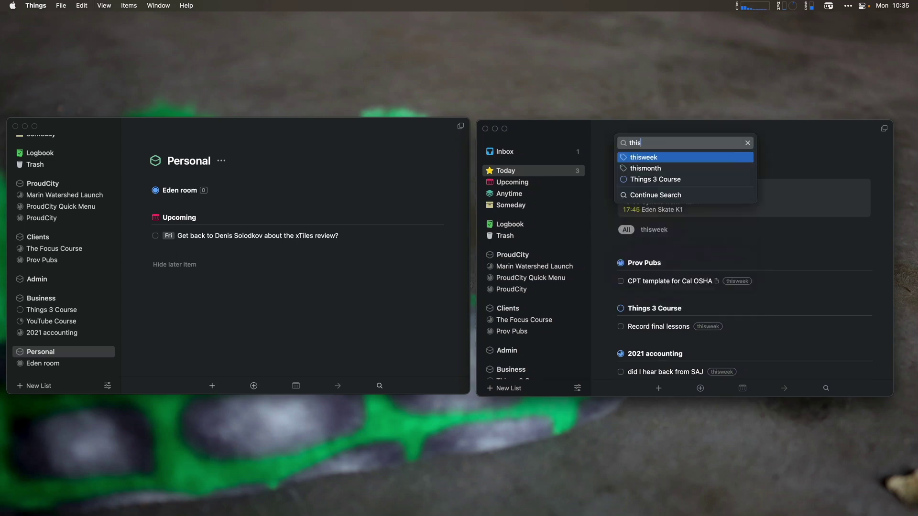
pyautogui.press('Return')
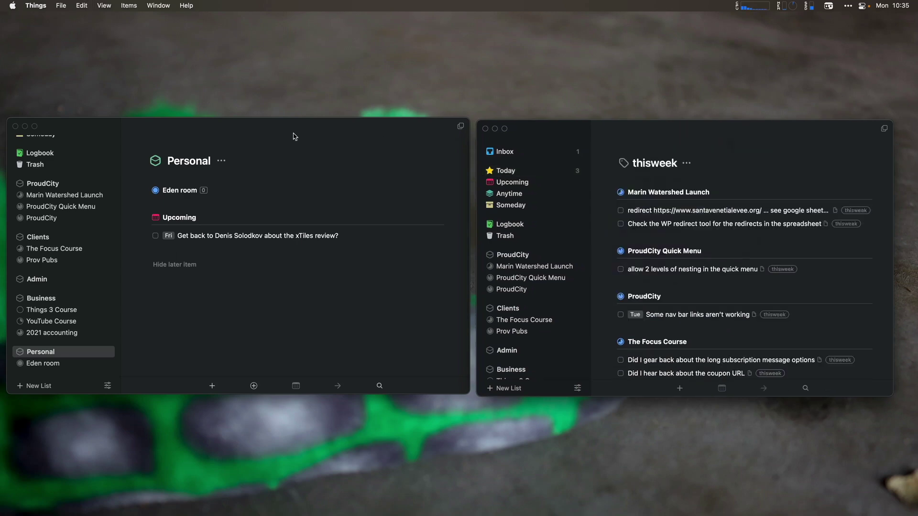
# Step: Show the Upcoming list in the first window and enlarge that window to the full screen height
pyautogui.click(251, 205)
pyautogui.scroll(5, 102, 196)
pyautogui.click(98, 180)
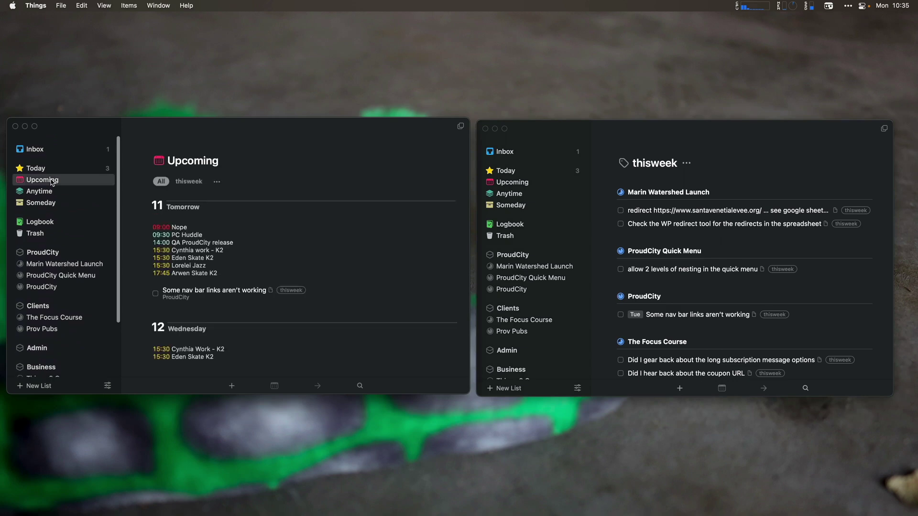
pyautogui.scroll(-1, 257, 242)
pyautogui.scroll(-1, 257, 242)
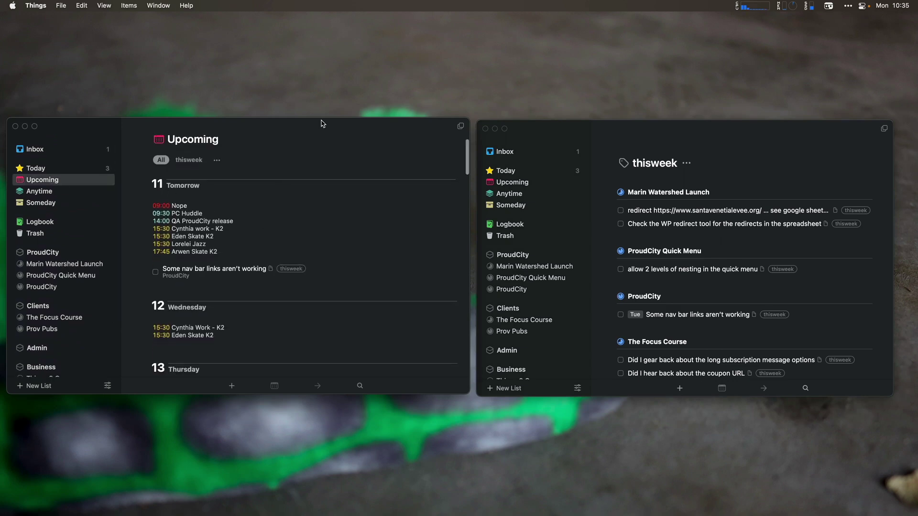
pyautogui.moveTo(322, 118); pyautogui.dragTo(335, 13)
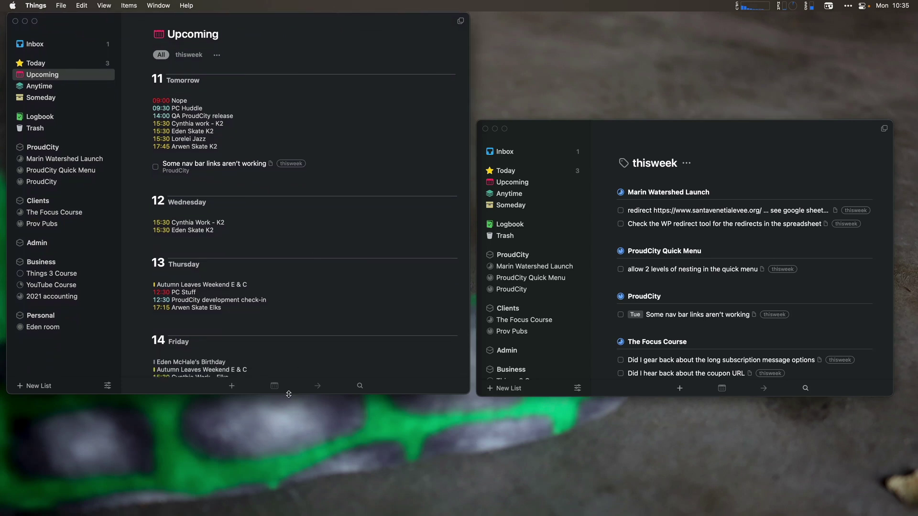
pyautogui.moveTo(289, 395); pyautogui.dragTo(289, 515)
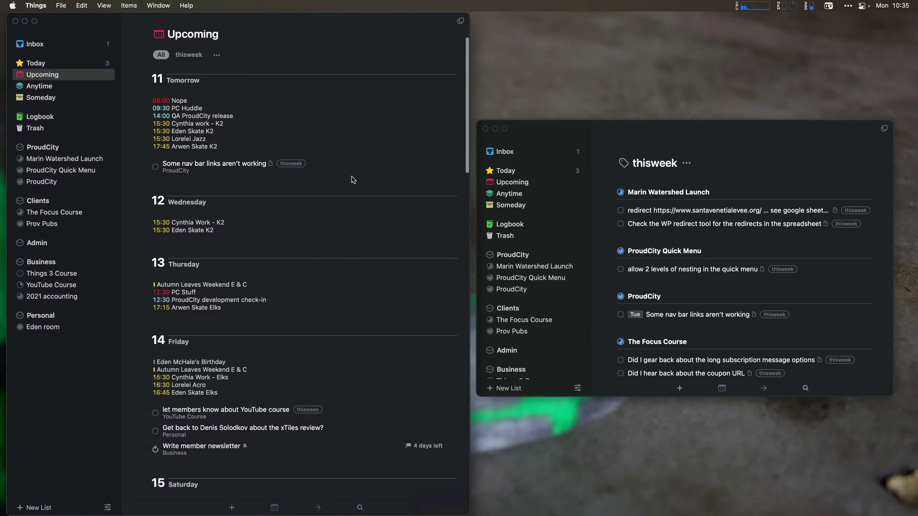
pyautogui.scroll(2, 183, 137)
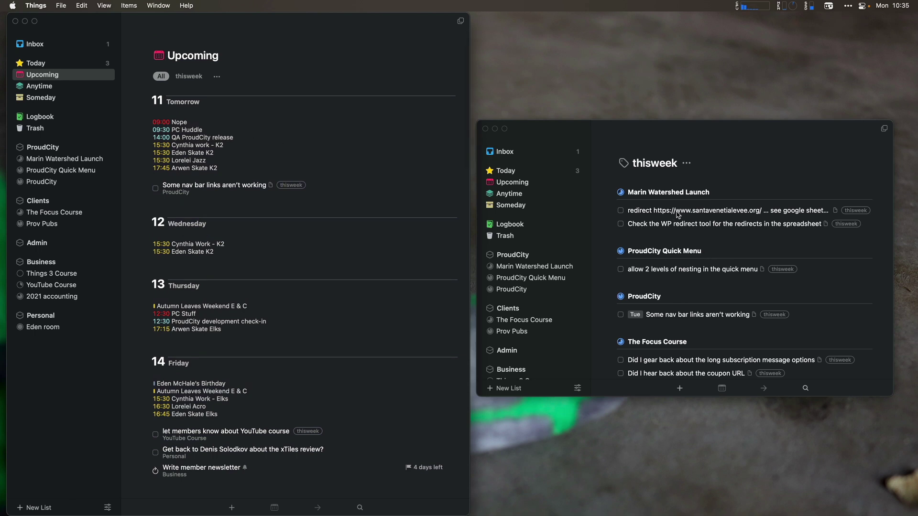
# Step: Schedule both Marin Watershed Launch to-dos for Tuesday 11 and "allow 2 levels of nesting in the quick menu" for Wednesday 12
pyautogui.moveTo(678, 215); pyautogui.dragTo(344, 190)
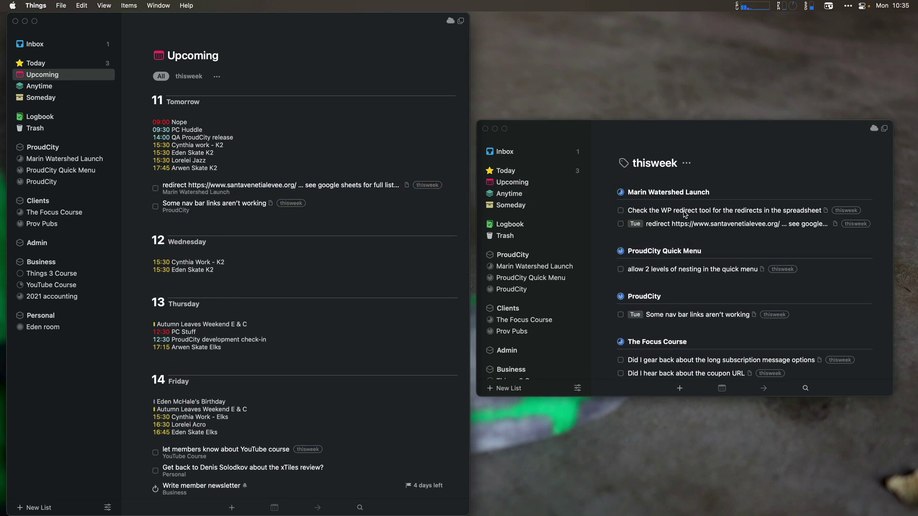
pyautogui.moveTo(685, 214); pyautogui.dragTo(248, 197)
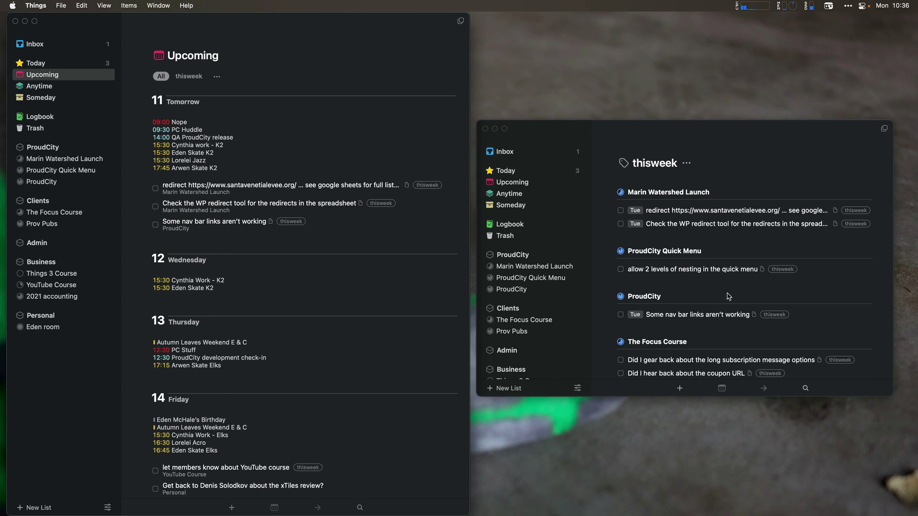
pyautogui.scroll(-2, 730, 294)
pyautogui.scroll(-3, 730, 295)
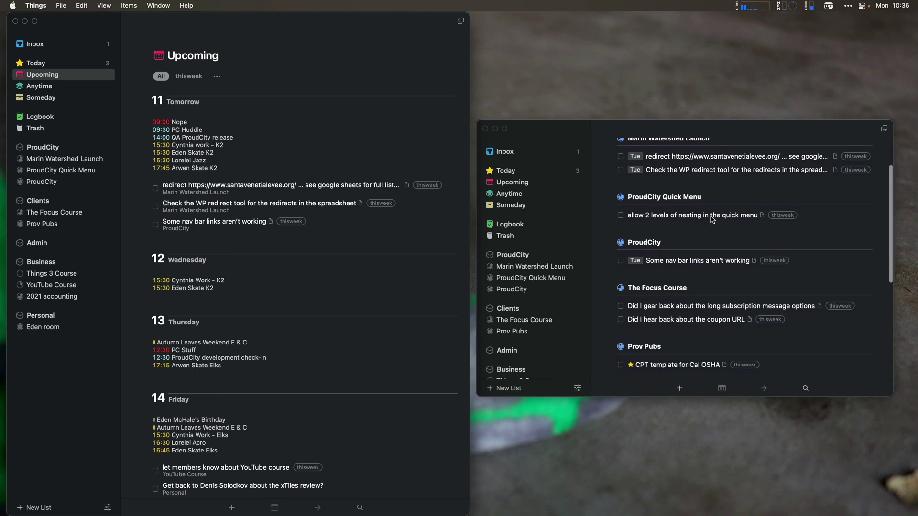
pyautogui.moveTo(712, 218); pyautogui.dragTo(284, 282)
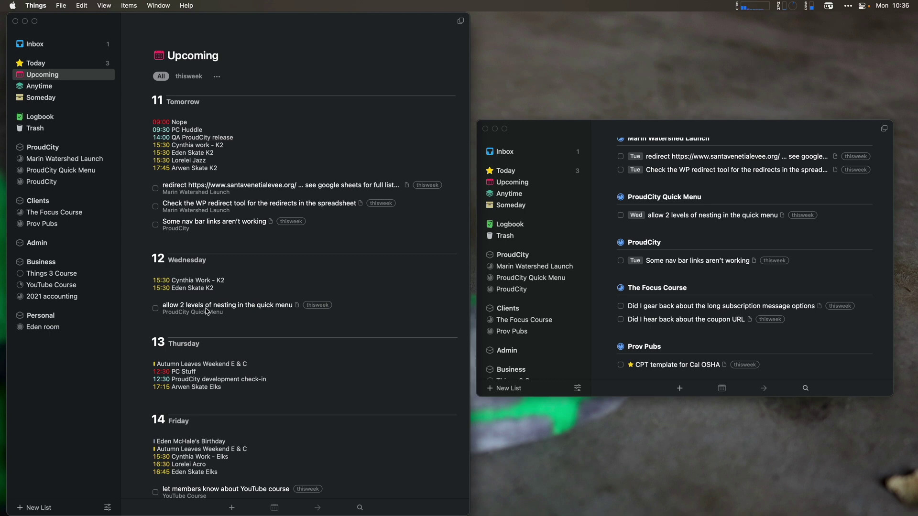
# Step: Schedule The Focus Course to-dos about the long subscription message options and the coupon URL for Friday 14
pyautogui.scroll(-1, 260, 323)
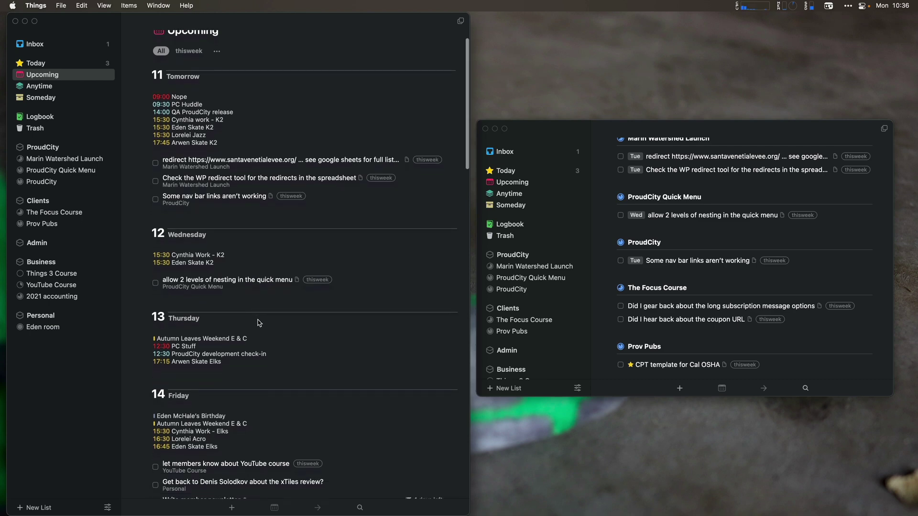
pyautogui.scroll(-1, 690, 278)
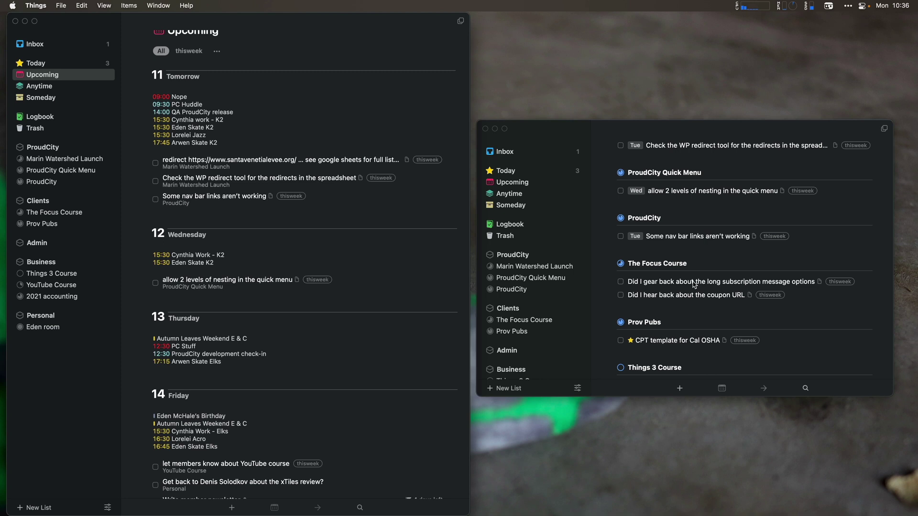
pyautogui.moveTo(694, 284); pyautogui.dragTo(257, 442)
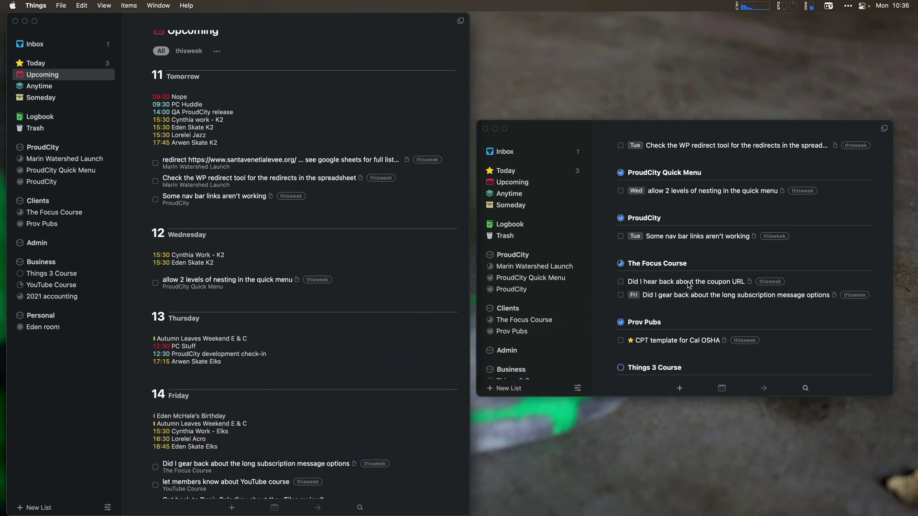
pyautogui.moveTo(688, 286); pyautogui.dragTo(246, 466)
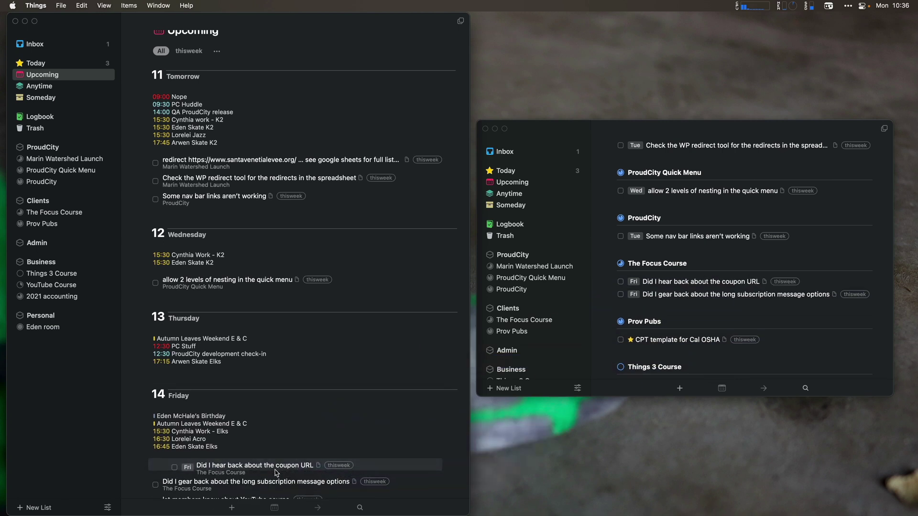
# Step: Replace the thisweek tag with nextweek on the Prov Pubs to-do "CPT template for Cal OSHA"
pyautogui.scroll(-3, 711, 312)
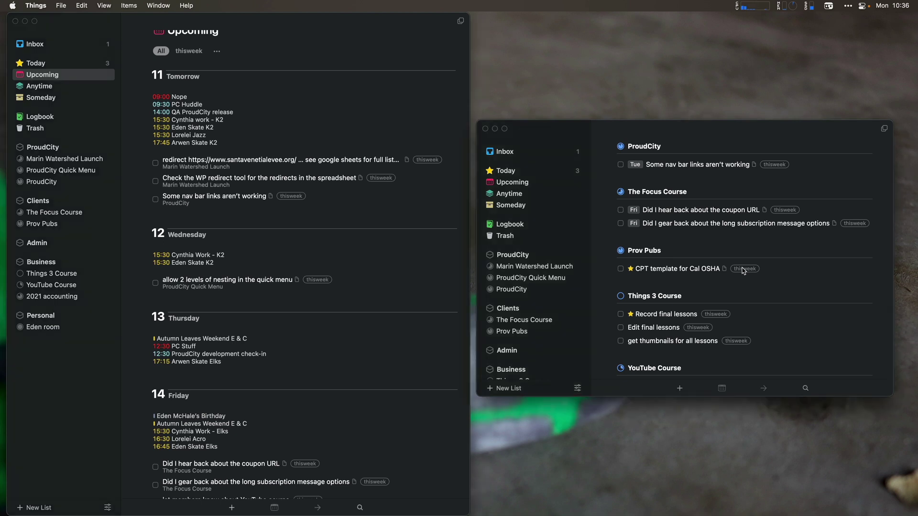
pyautogui.click(699, 268)
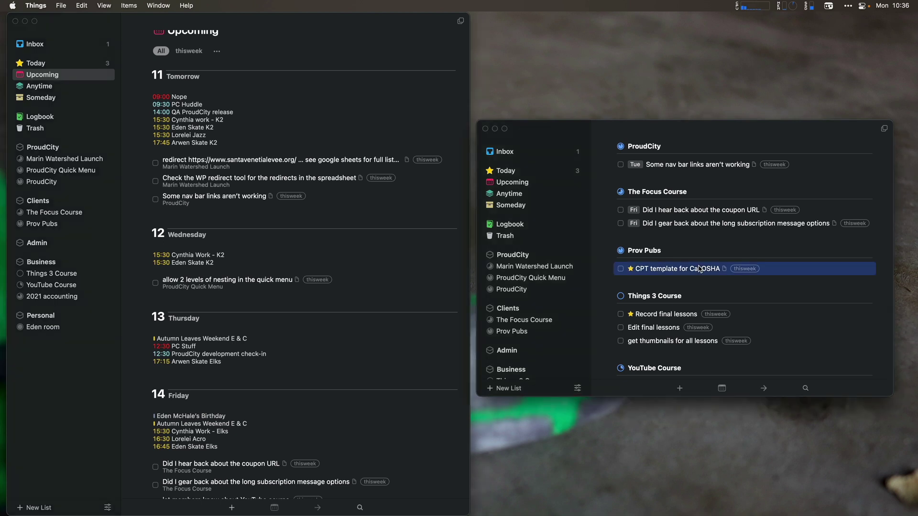
pyautogui.press('super+shift+t')
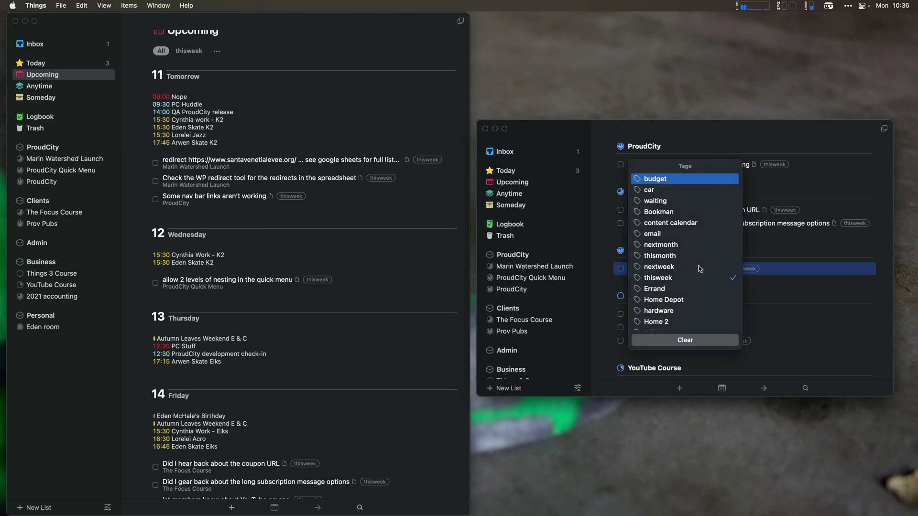
pyautogui.write('next')
pyautogui.press('Return')
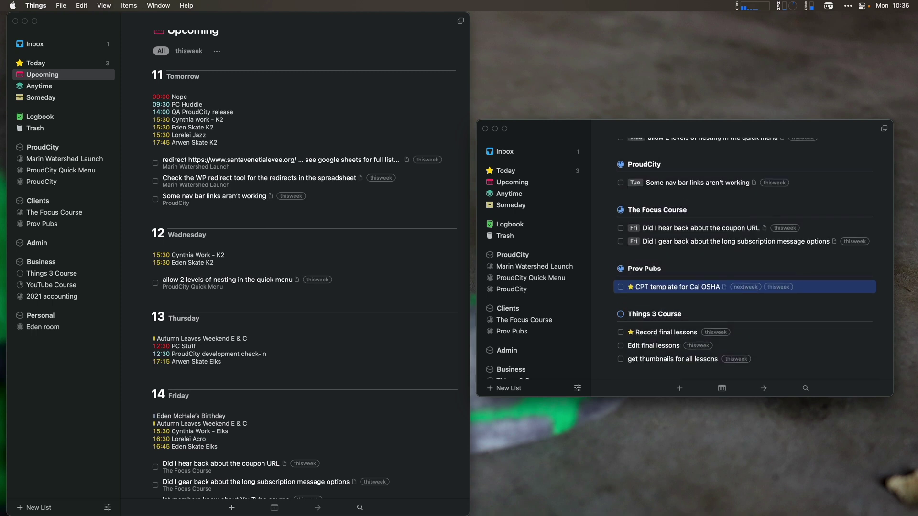
pyautogui.press('super+shift+t')
pyautogui.write('this')
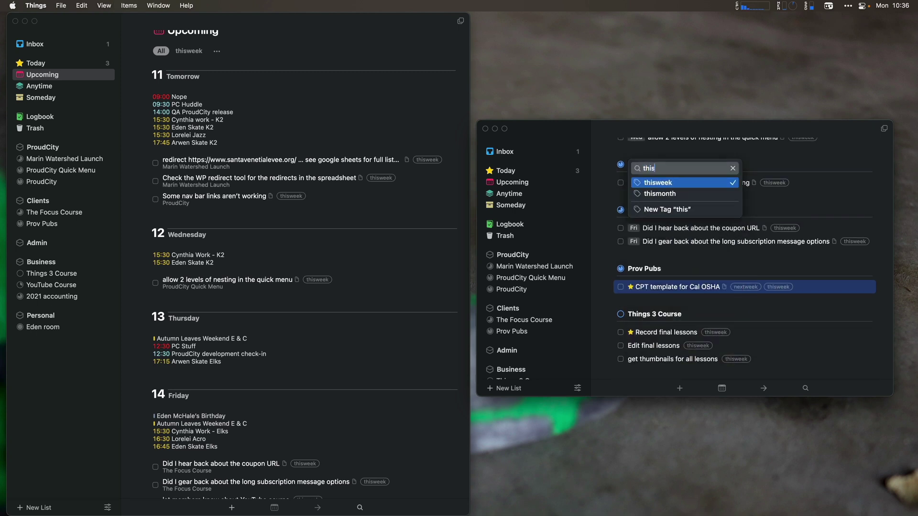
pyautogui.press('Return')
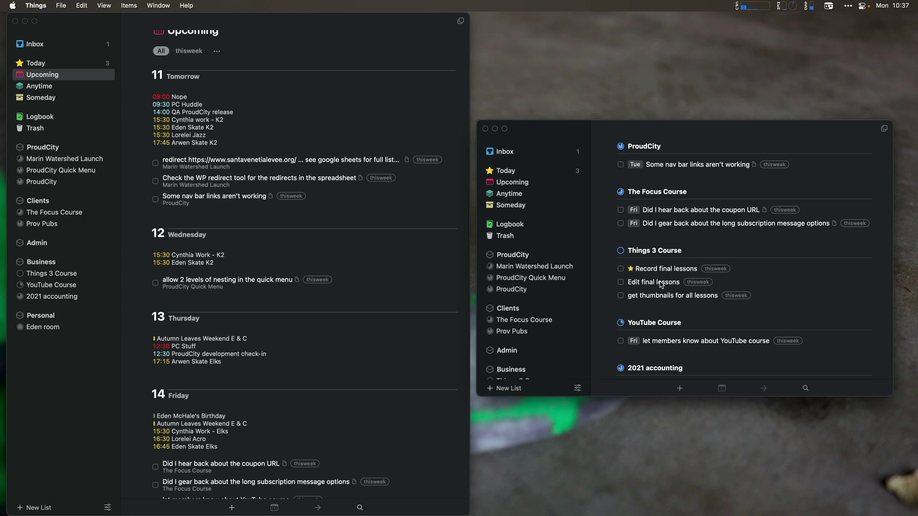
# Step: Schedule the Things 3 Course to-dos "Edit final lessons" for Tuesday 11 and "get thumbnails for all lessons" for Friday 14
pyautogui.moveTo(661, 284); pyautogui.dragTo(321, 165)
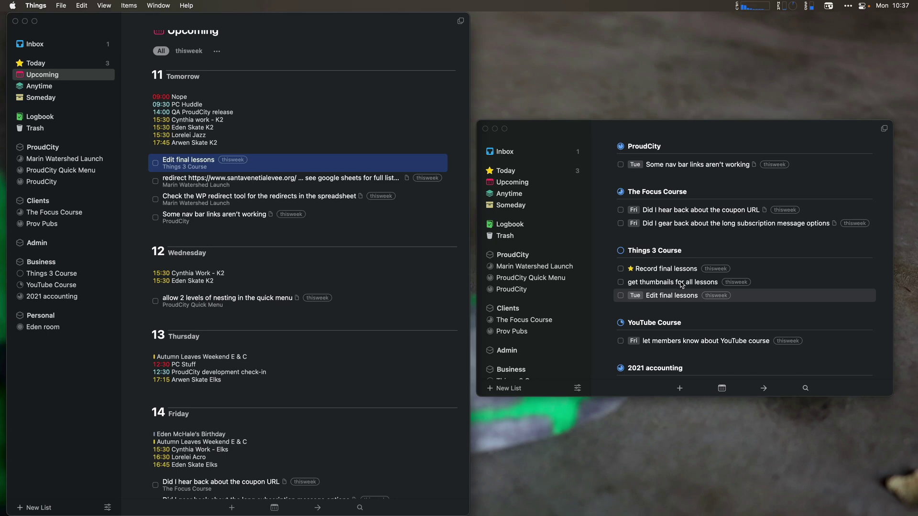
pyautogui.moveTo(683, 285); pyautogui.dragTo(236, 474)
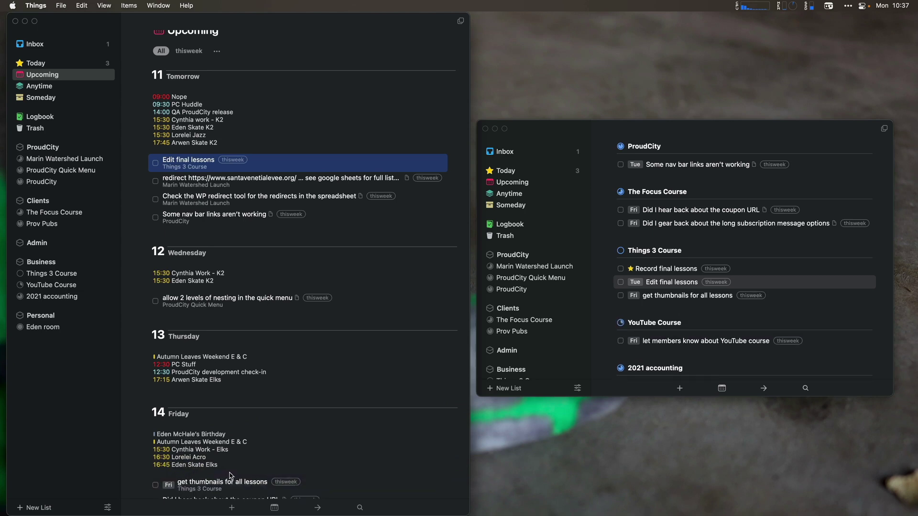
# Step: Reschedule the 2021 accounting to-do "did I hear back from SAJ" from Today to Tuesday 11
pyautogui.scroll(-2, 738, 335)
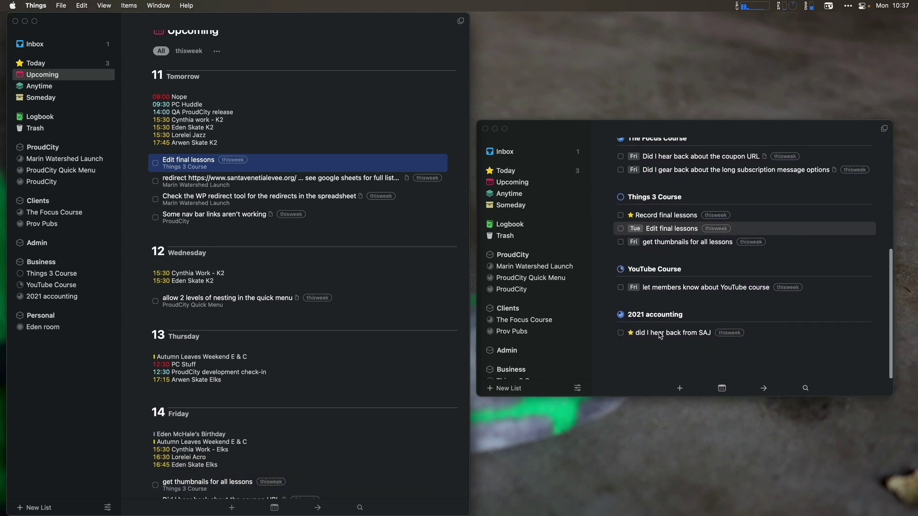
pyautogui.moveTo(660, 335)
pyautogui.mouseDown()
pyautogui.moveTo(415, 260)
pyautogui.moveTo(244, 161)
pyautogui.moveTo(268, 127)
pyautogui.moveTo(324, 145)
pyautogui.moveTo(765, 385)
pyautogui.moveTo(648, 347)
pyautogui.mouseUp()
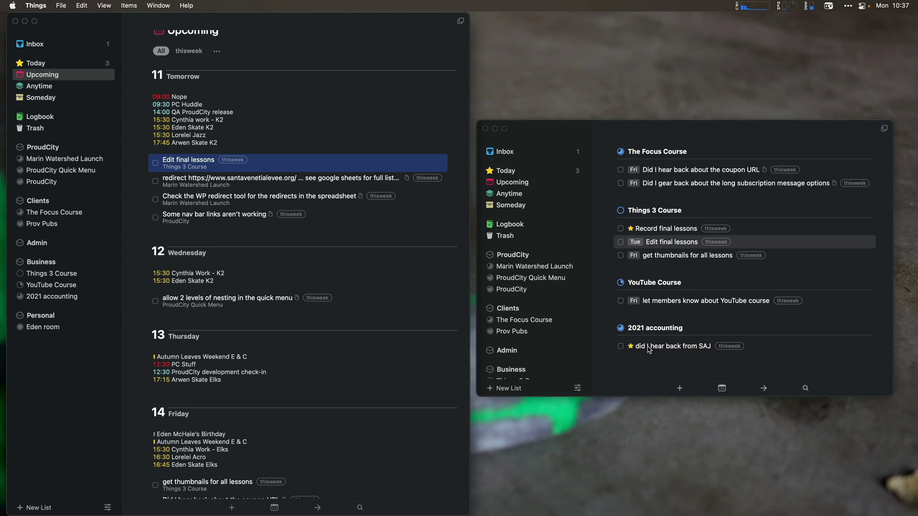
pyautogui.moveTo(656, 348); pyautogui.dragTo(256, 163)
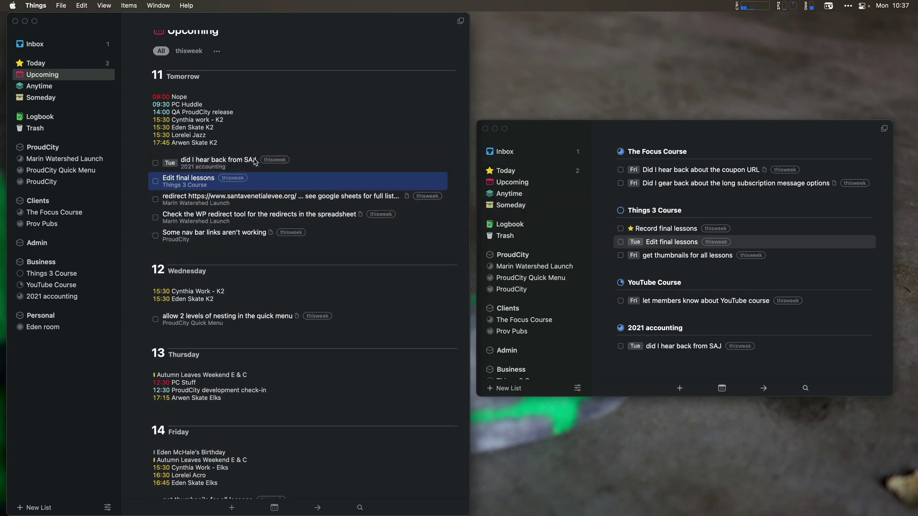